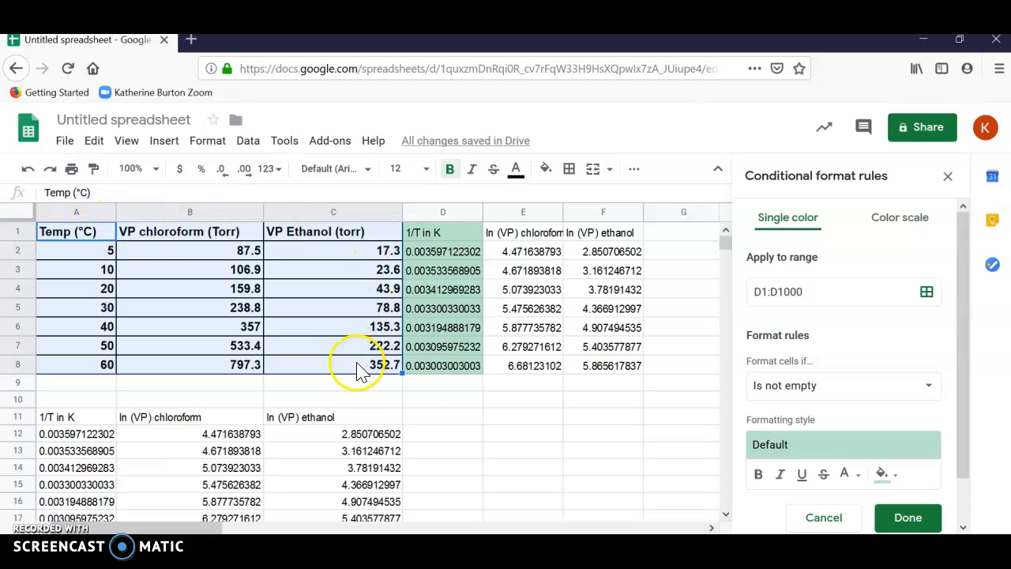
Clear the duplicated 1/T and ln (VP) data from cells A11:C17
left_click_drag(49, 417, 363, 410)
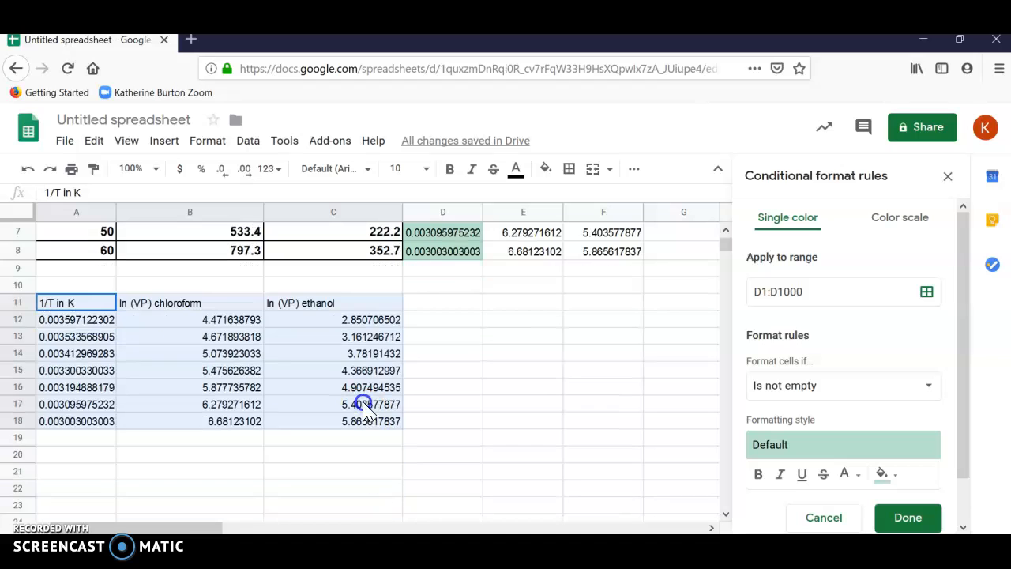
key("Delete")
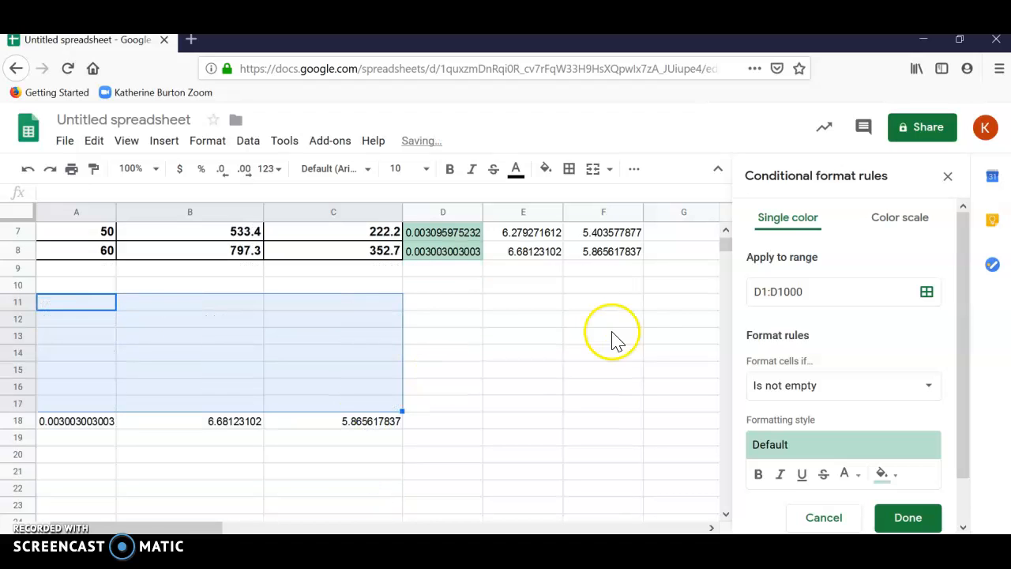
left_click_drag(724, 240, 706, 221)
left_click(85, 230)
left_click_drag(85, 230, 371, 375)
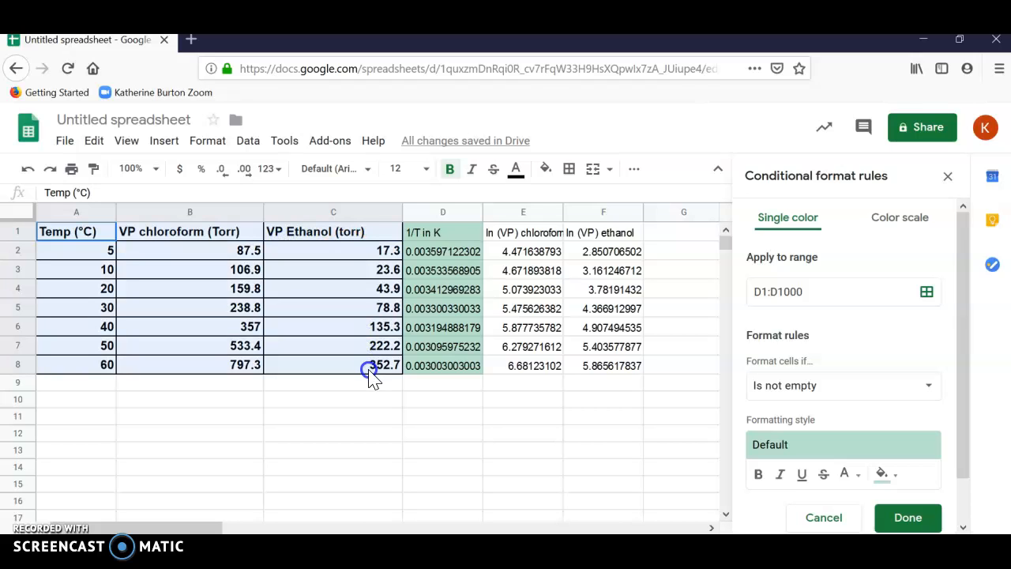
left_click(359, 417)
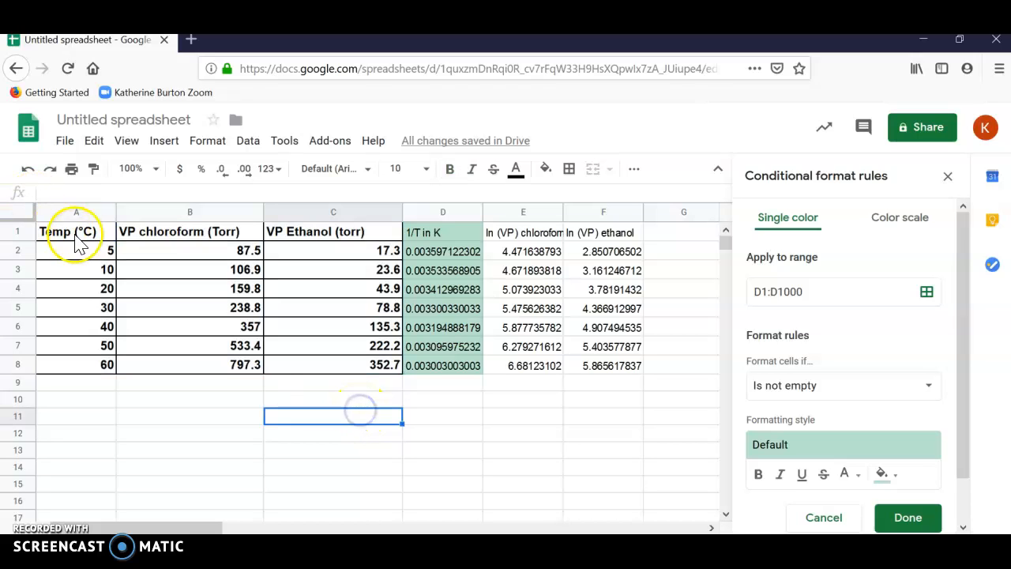
Insert a scatter chart of chloroform vapor pressure against temperature from the range A1:B8
left_click_drag(74, 229, 209, 371)
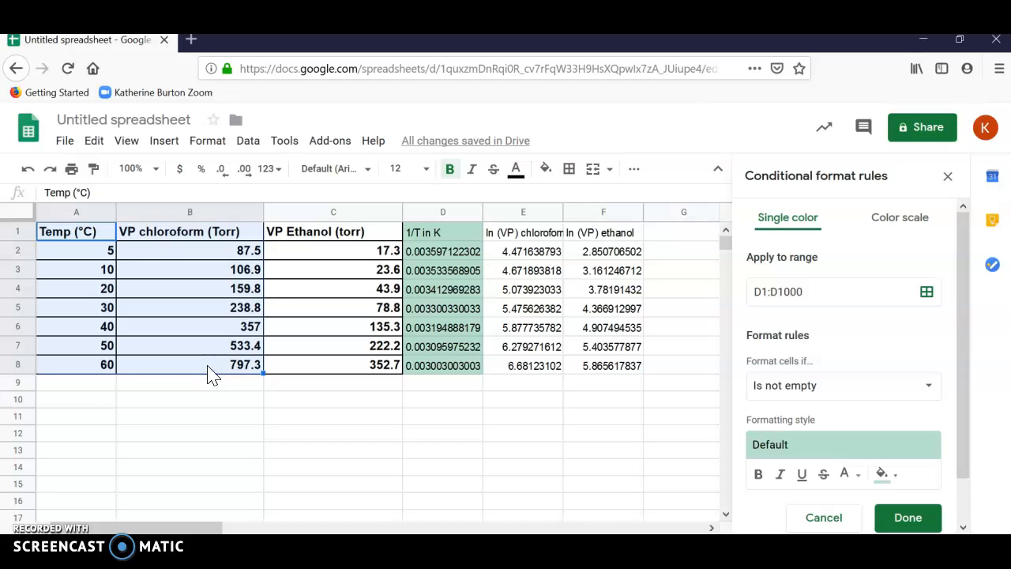
left_click(164, 142)
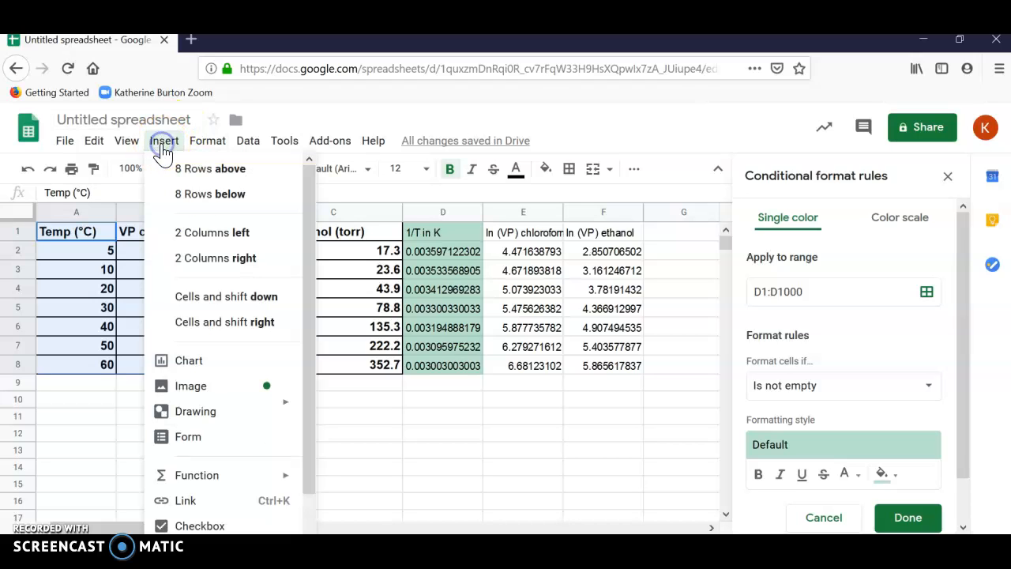
left_click(188, 362)
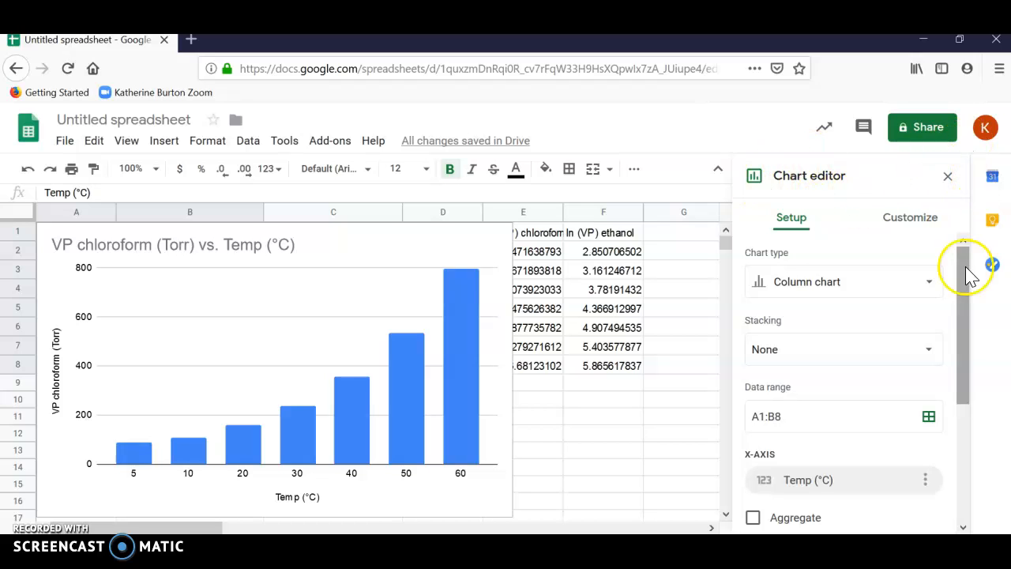
left_click(928, 286)
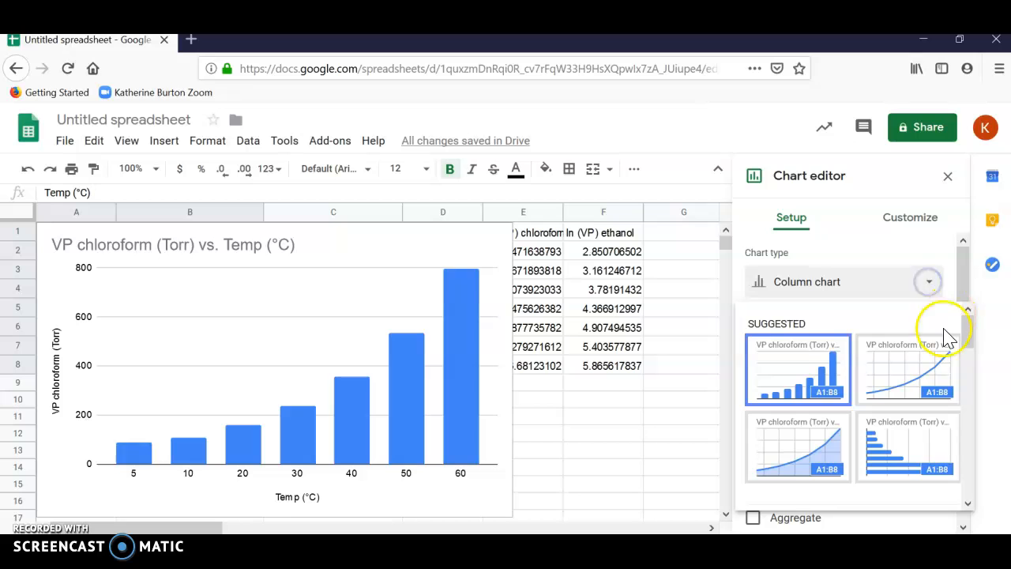
left_click_drag(968, 327, 961, 425)
left_click(776, 461)
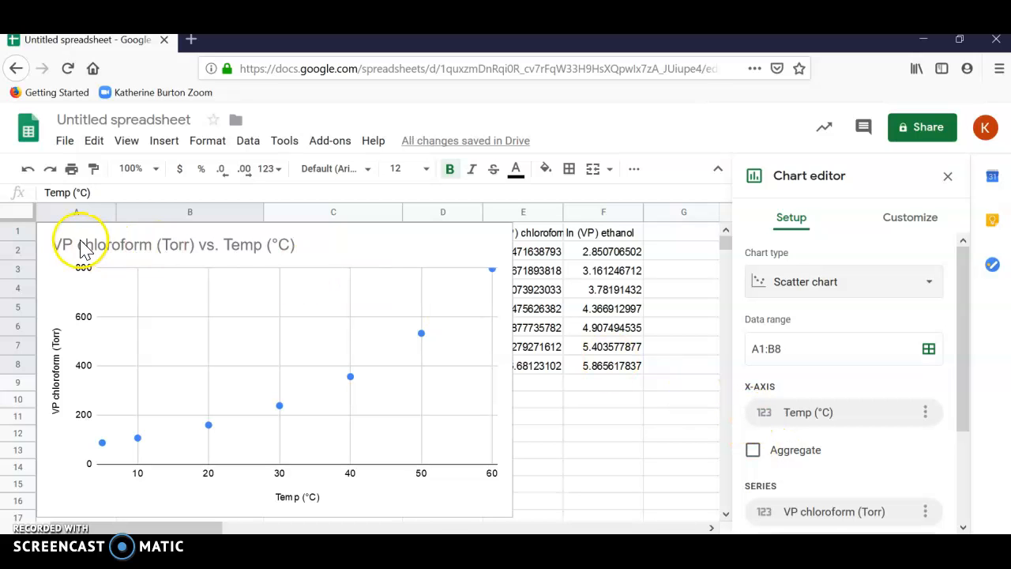
Delete the chloroform vapor pressure scatter chart from the sheet
left_click(49, 240)
key("Delete")
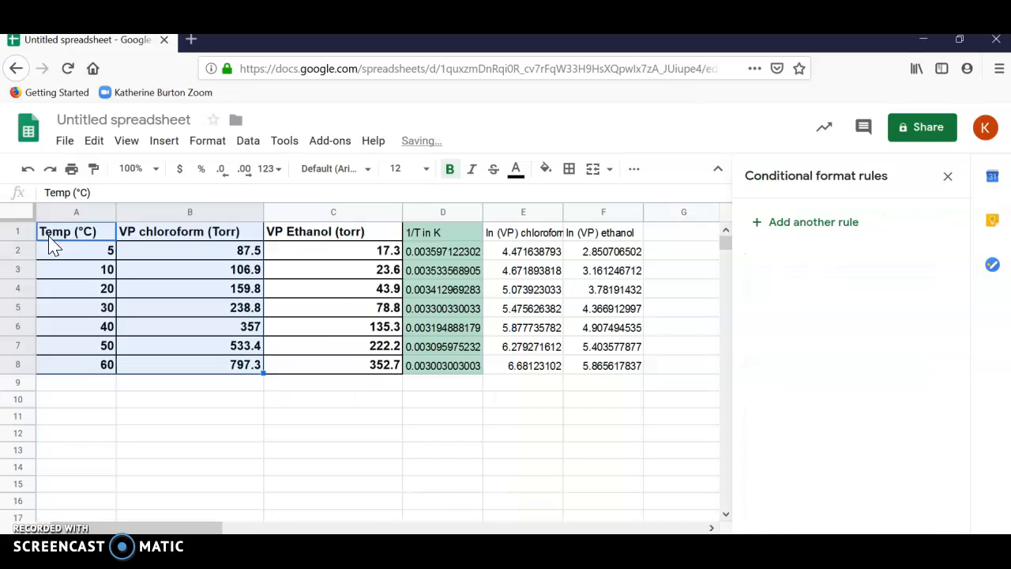
left_click(304, 418)
Insert a scatter chart of ethanol vapor pressure against temperature from the ranges A1:A8 and C1:C8
left_click_drag(82, 231, 91, 368)
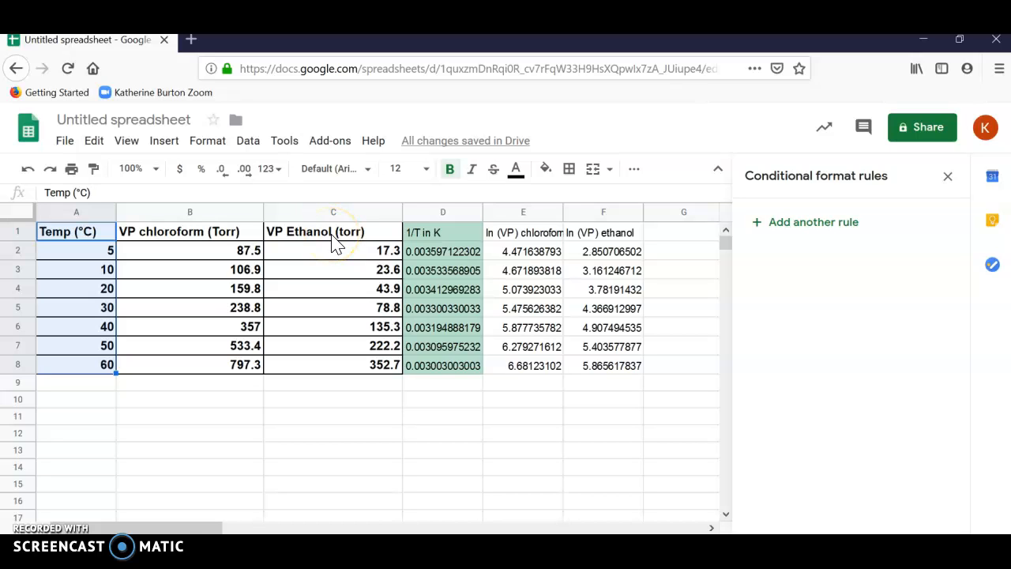
left_click(223, 416)
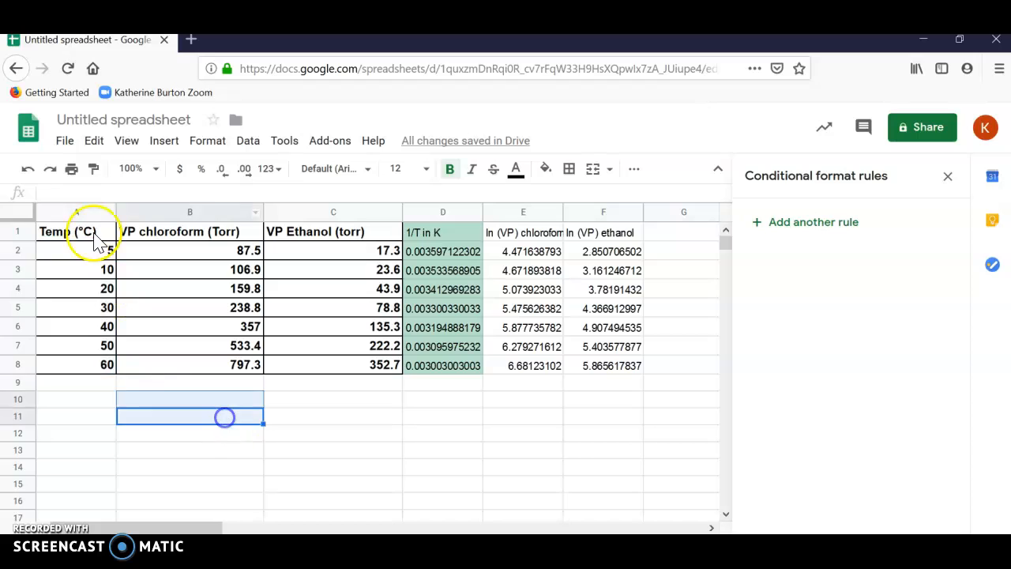
left_click_drag(76, 230, 92, 367)
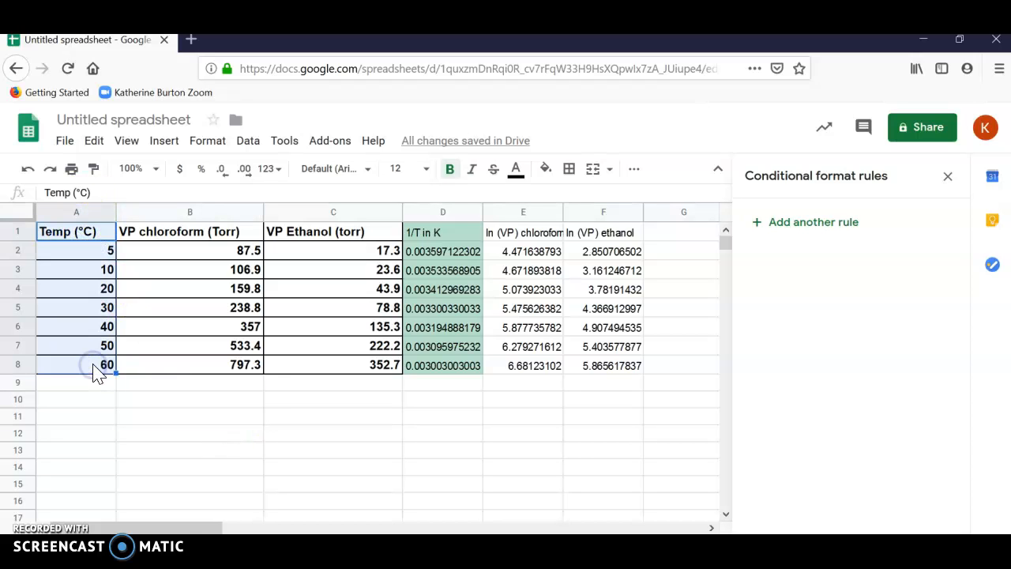
left_click_drag(347, 237, 371, 371)
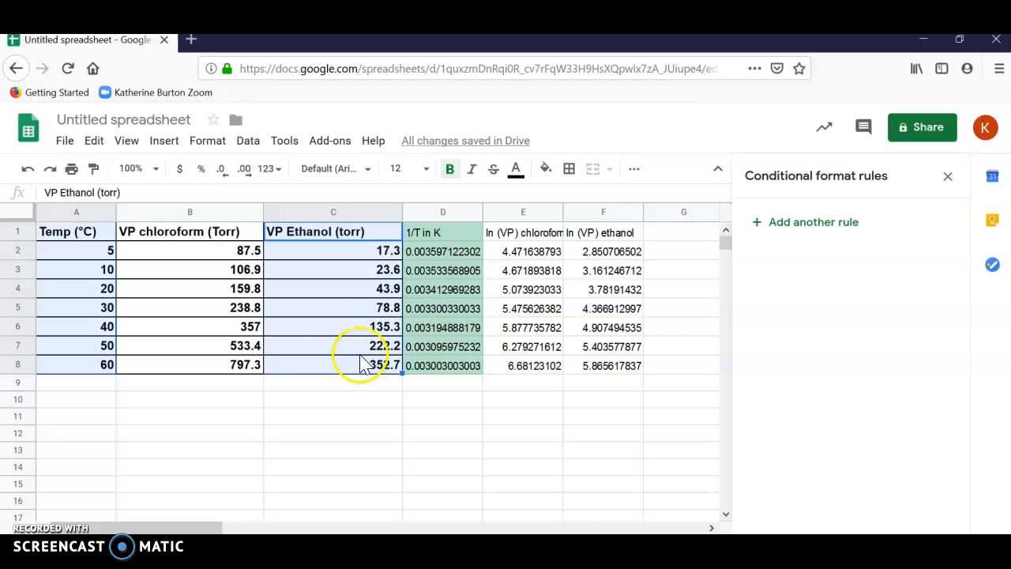
left_click(168, 142)
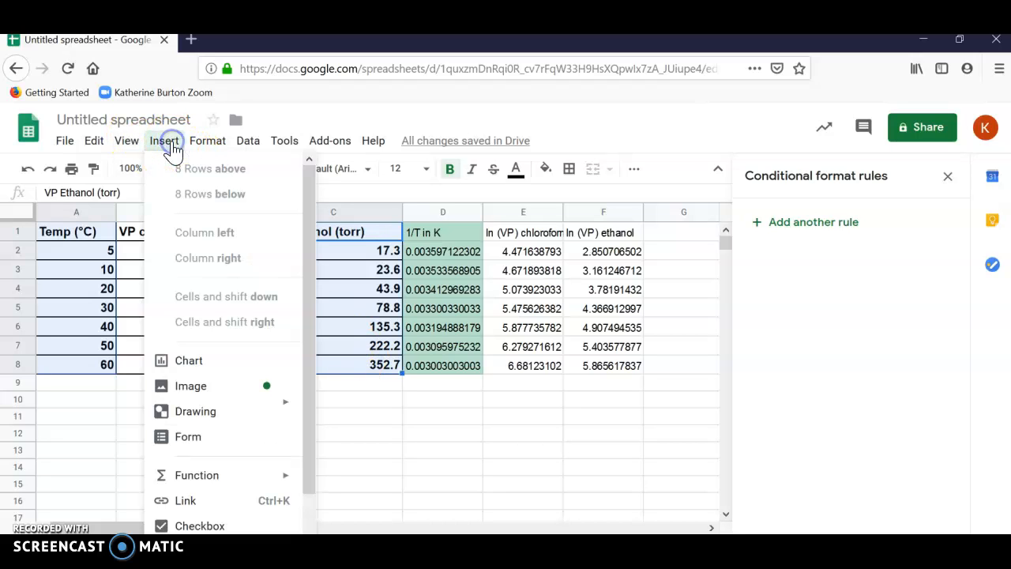
left_click(186, 360)
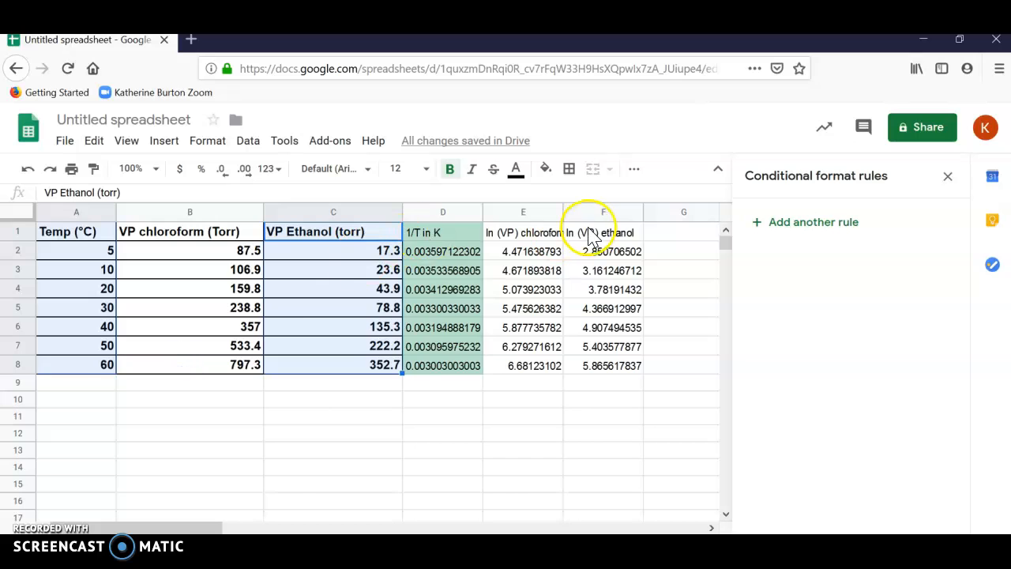
left_click(930, 288)
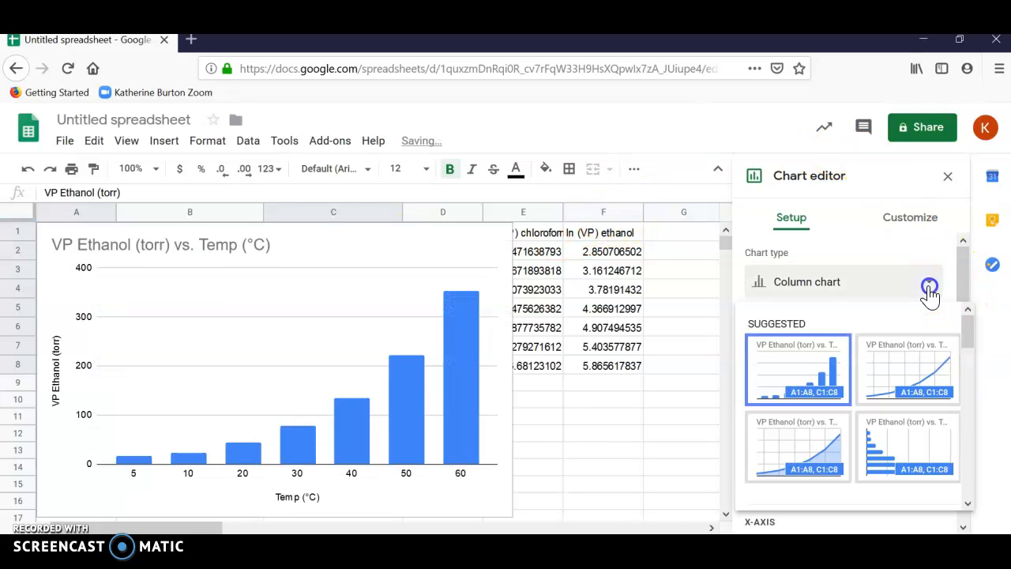
left_click_drag(967, 336, 966, 421)
left_click(788, 491)
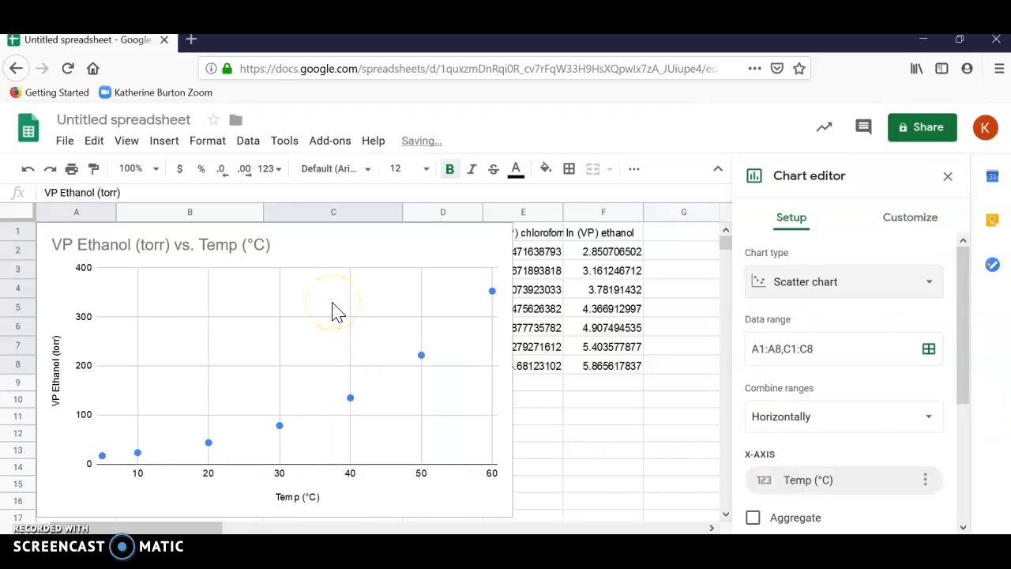
Delete the ethanol vapor pressure scatter chart from the sheet
left_click(63, 269)
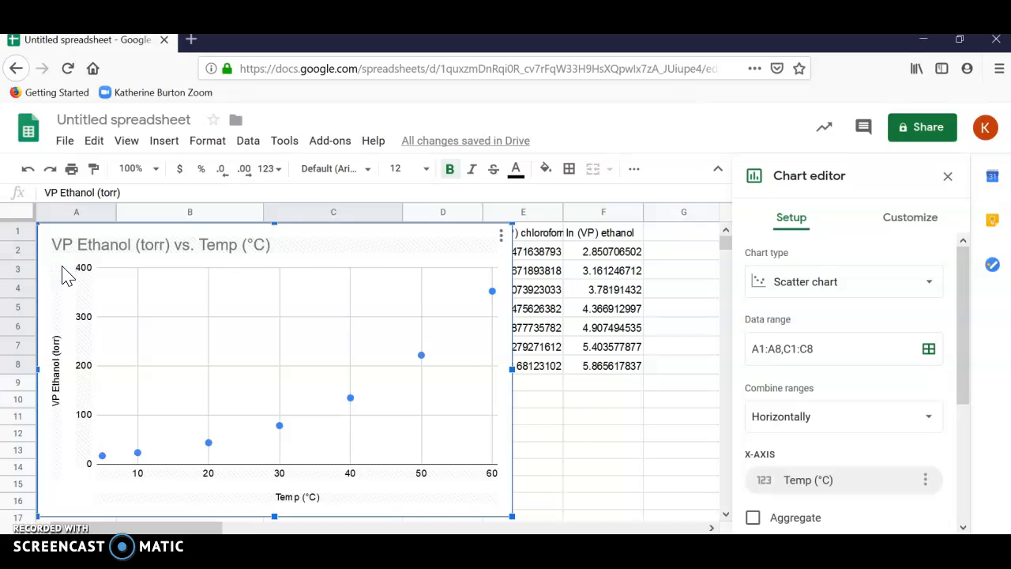
key("Delete")
Insert a scatter chart plotting both chloroform and ethanol vapor pressure against temperature from the range A1:C8
left_click(81, 229)
left_click_drag(81, 236, 360, 368)
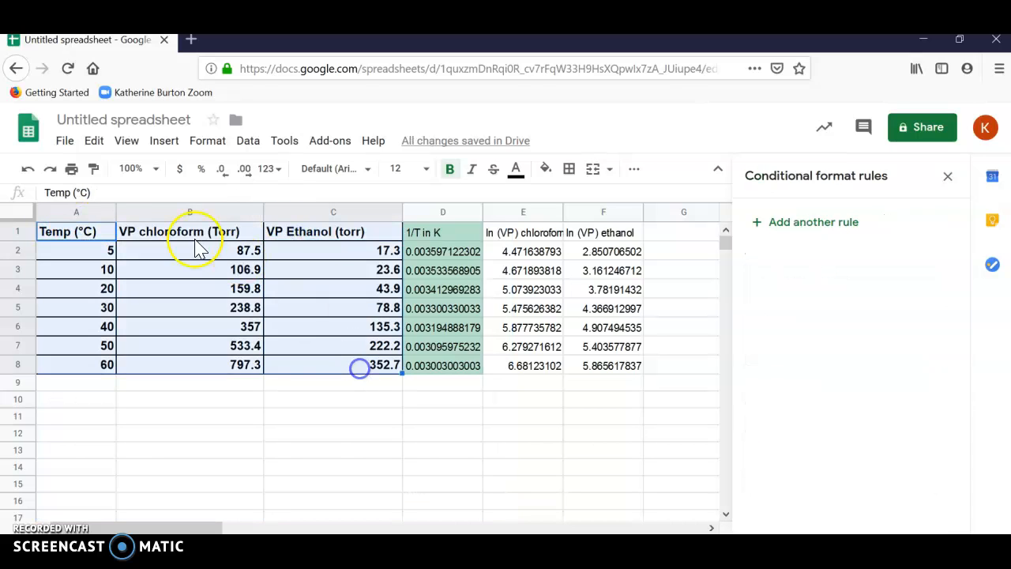
left_click(168, 142)
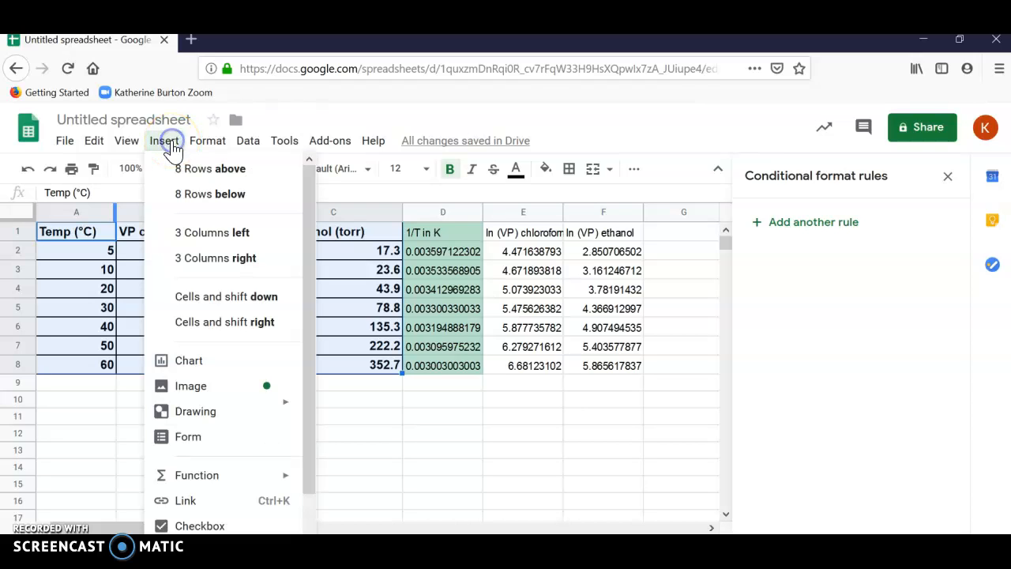
left_click(209, 363)
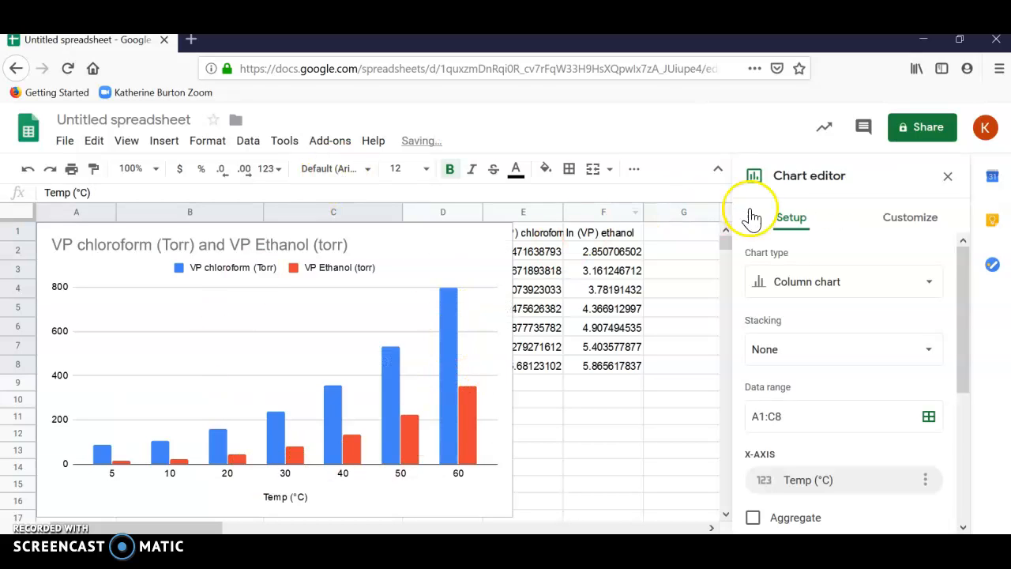
left_click(908, 281)
left_click_drag(969, 338, 999, 443)
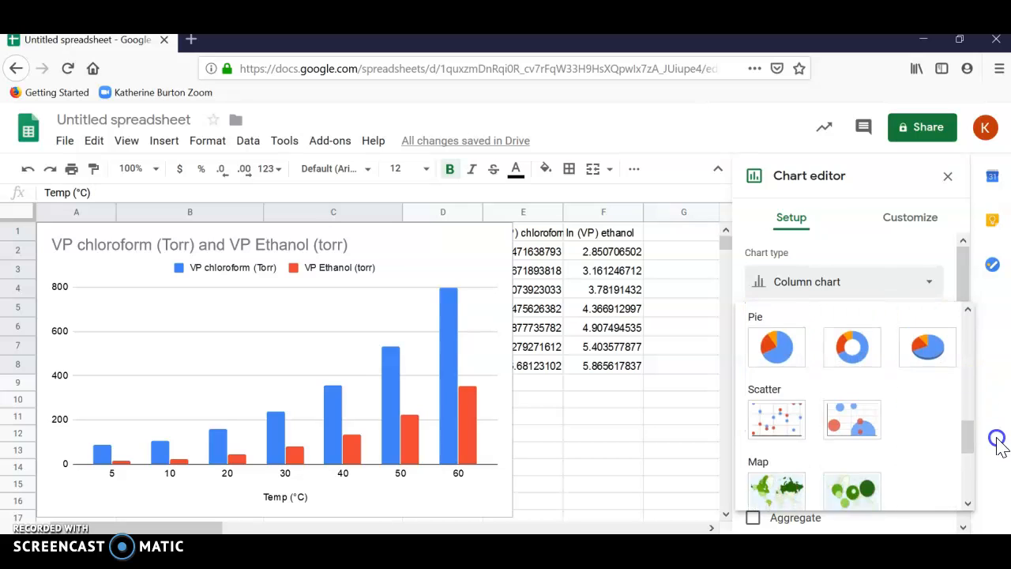
left_click(779, 333)
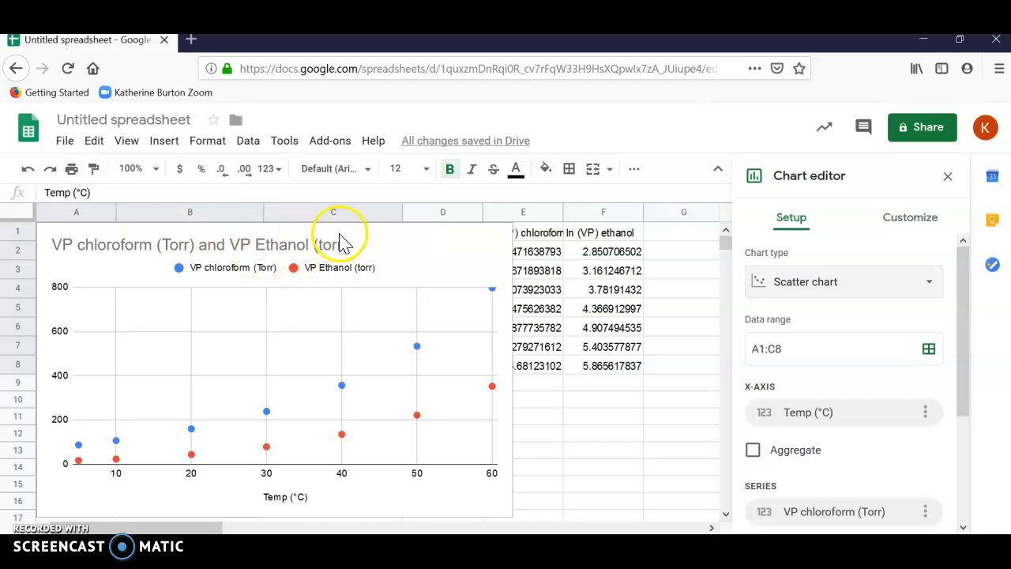
Add the vertical axis title "VP in torr" to the scatter chart
left_click(921, 223)
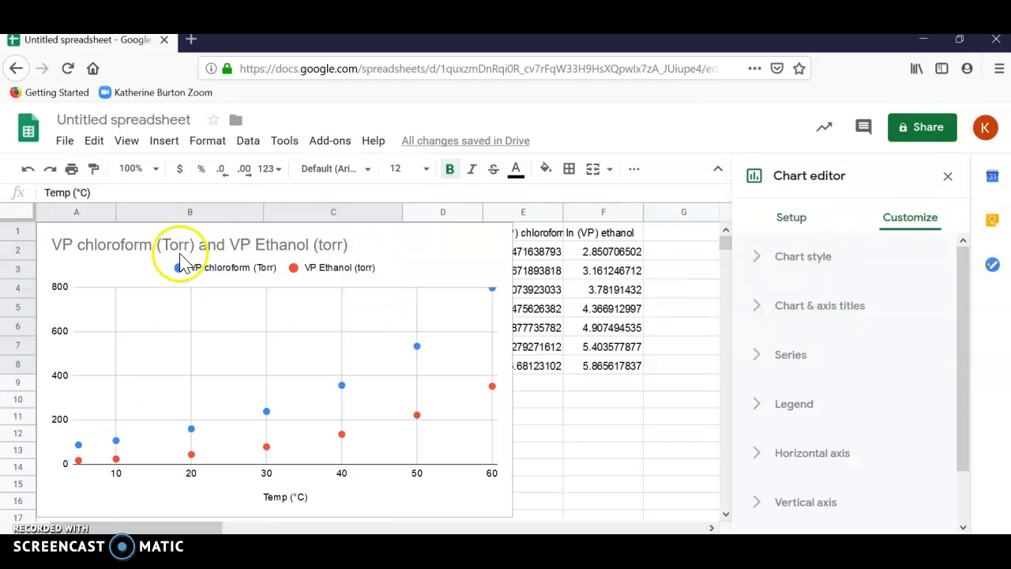
left_click(801, 310)
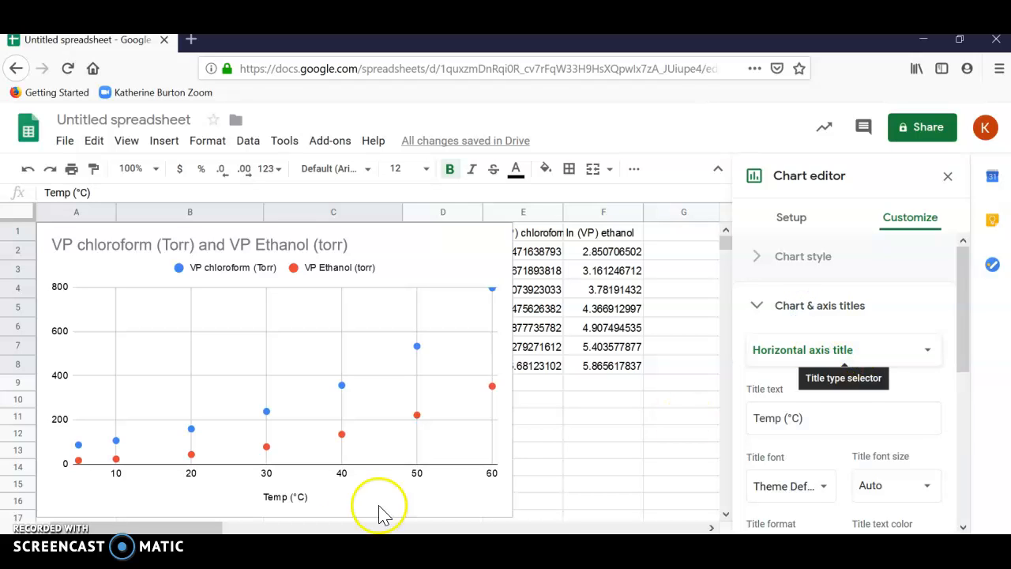
left_click(921, 354)
left_click(830, 373)
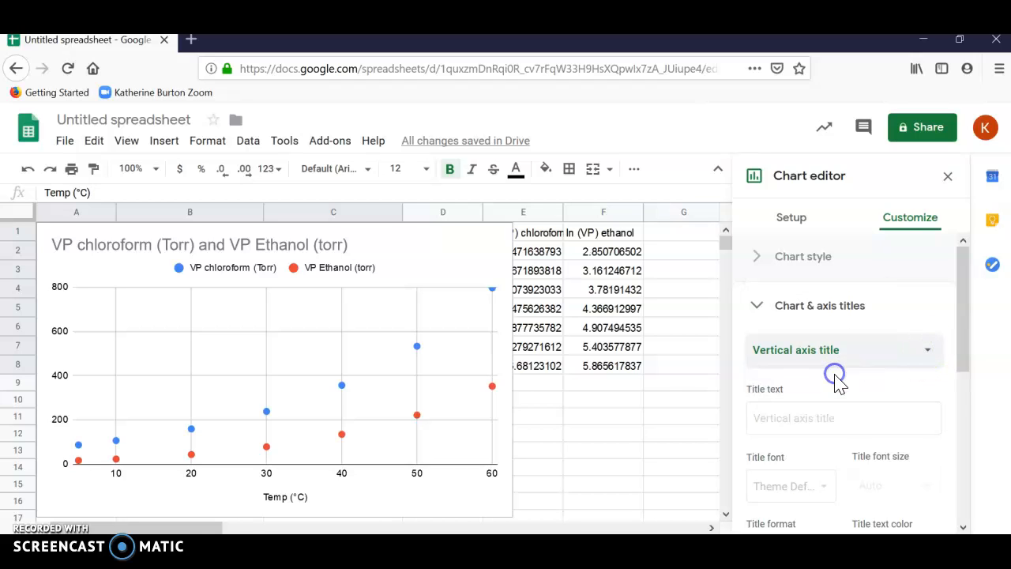
left_click(811, 420)
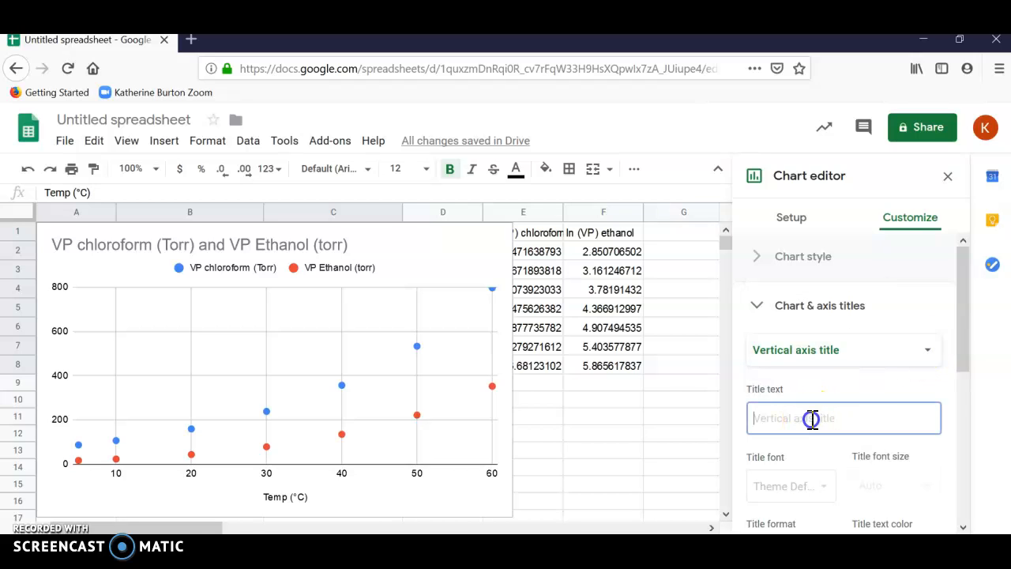
type("VP")
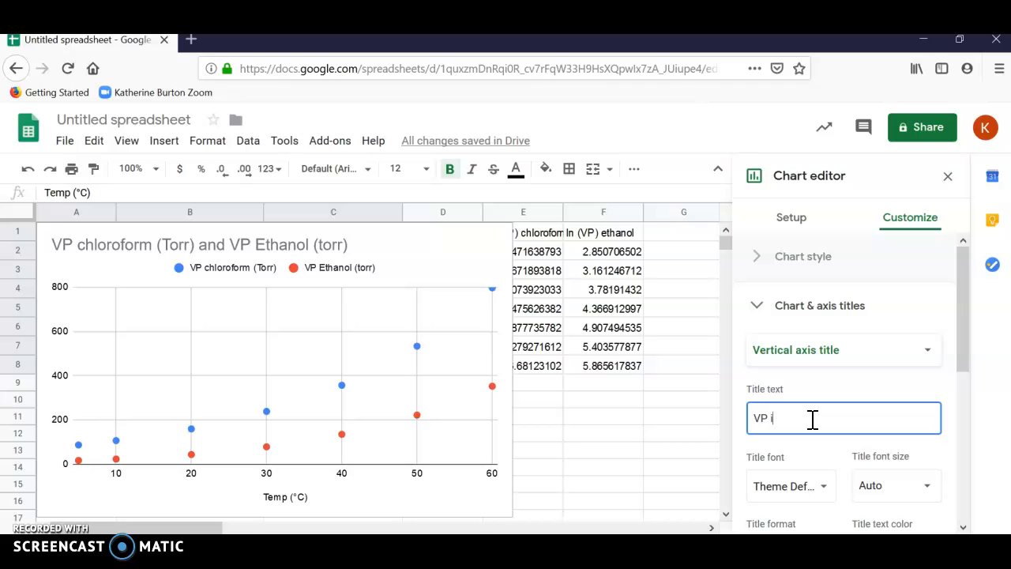
type(" in torr")
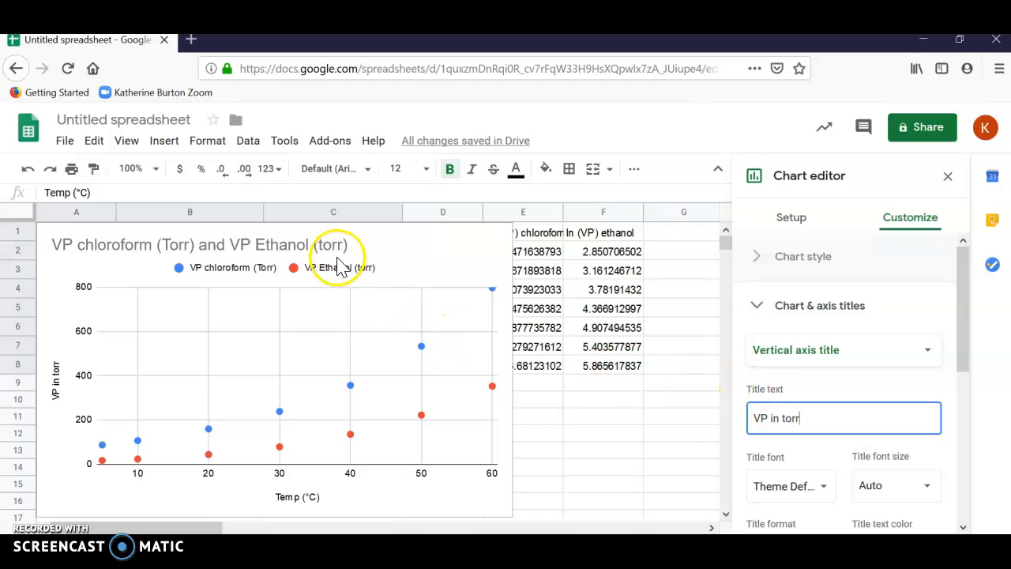
Change the chart title to "VP data for graphing with excel lab"
left_click(924, 356)
left_click(813, 269)
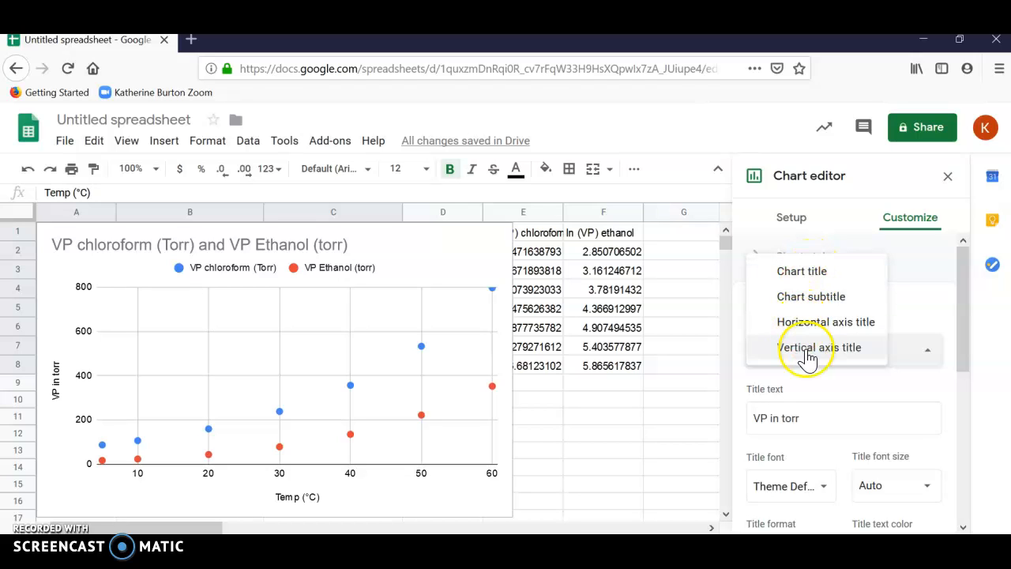
left_click(805, 272)
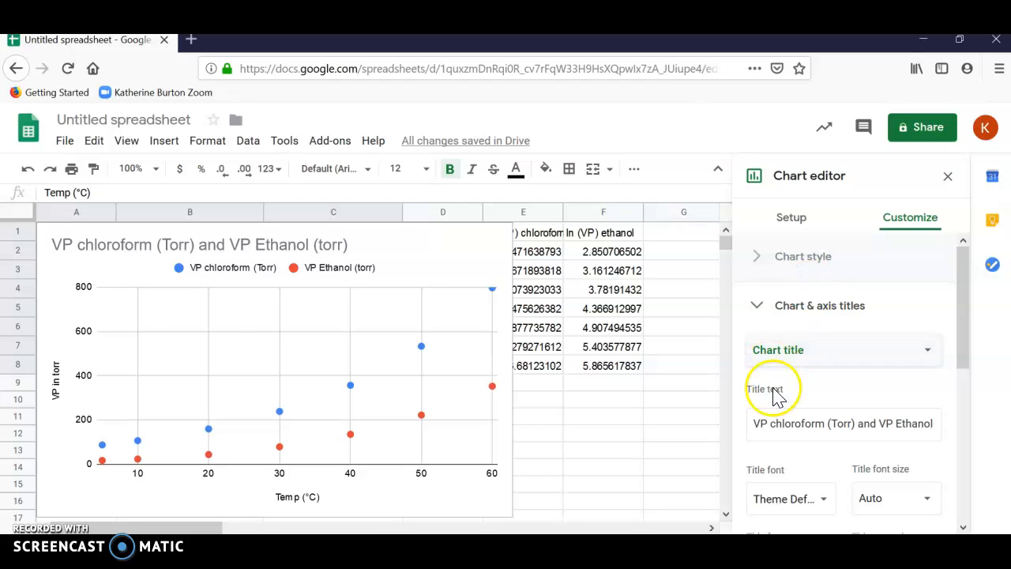
left_click(756, 423)
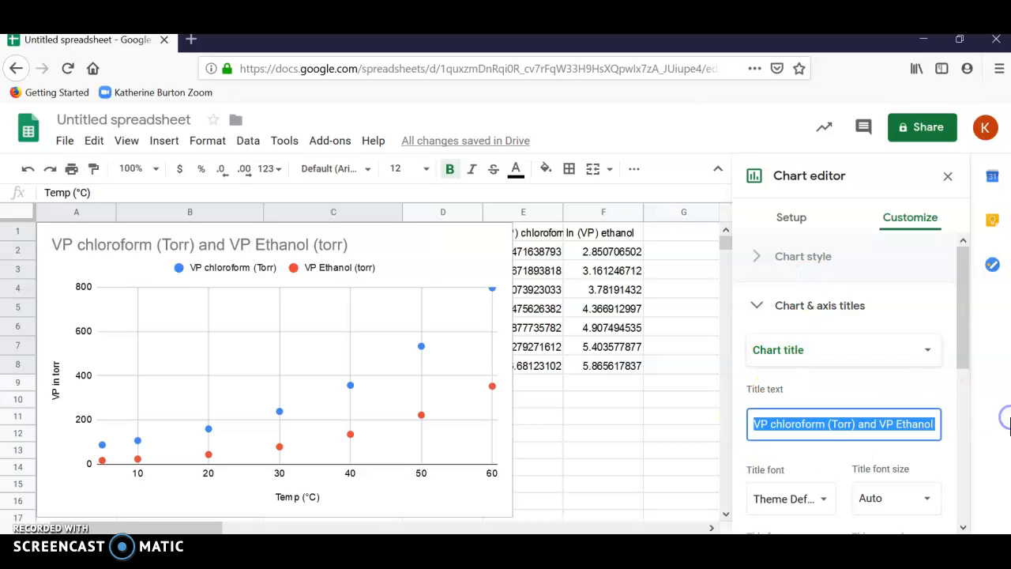
type("VP")
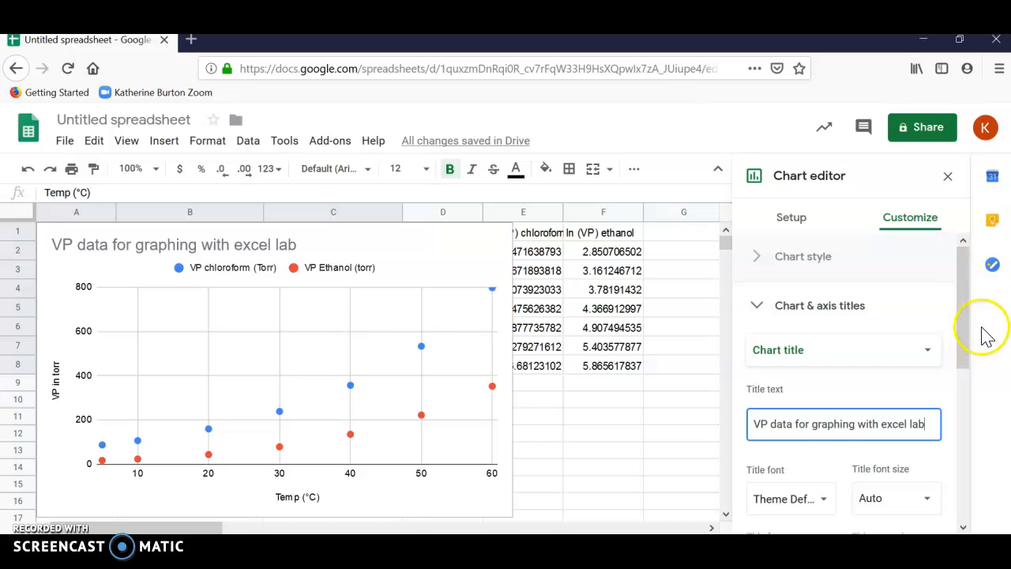
Set the minor gridline count of the scatter chart's vertical axis to 10
left_click_drag(965, 289, 992, 489)
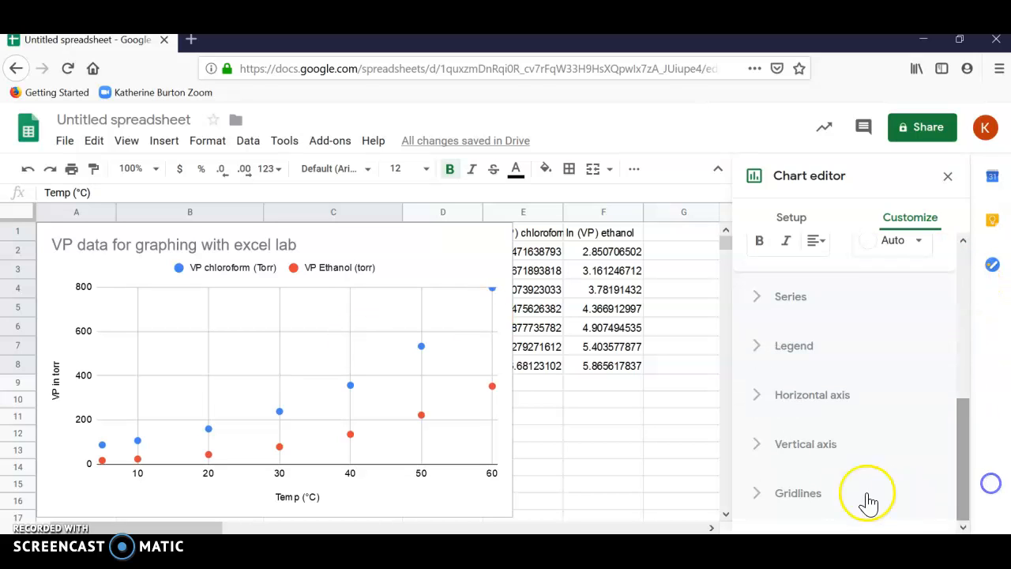
left_click(800, 496)
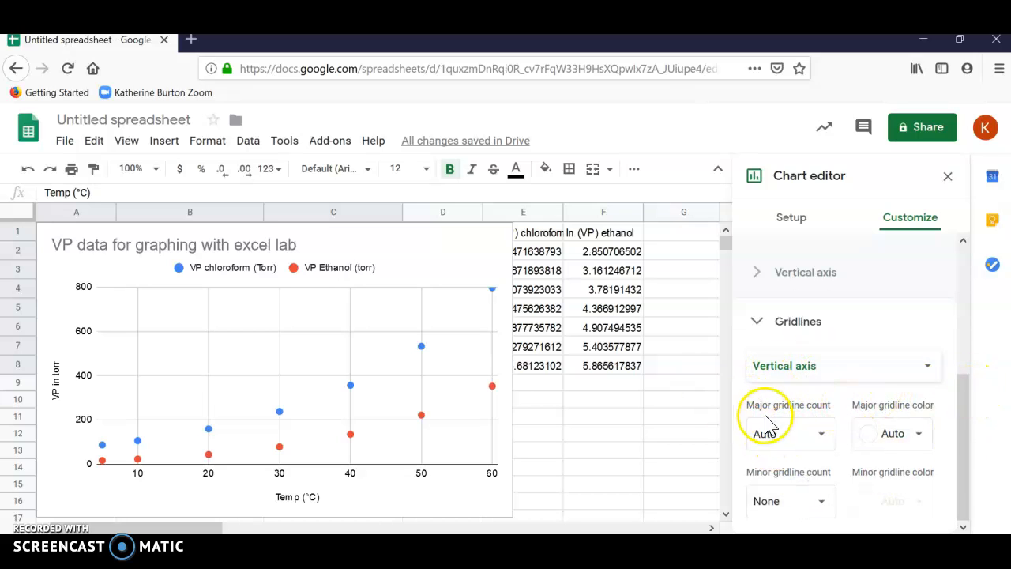
left_click(821, 505)
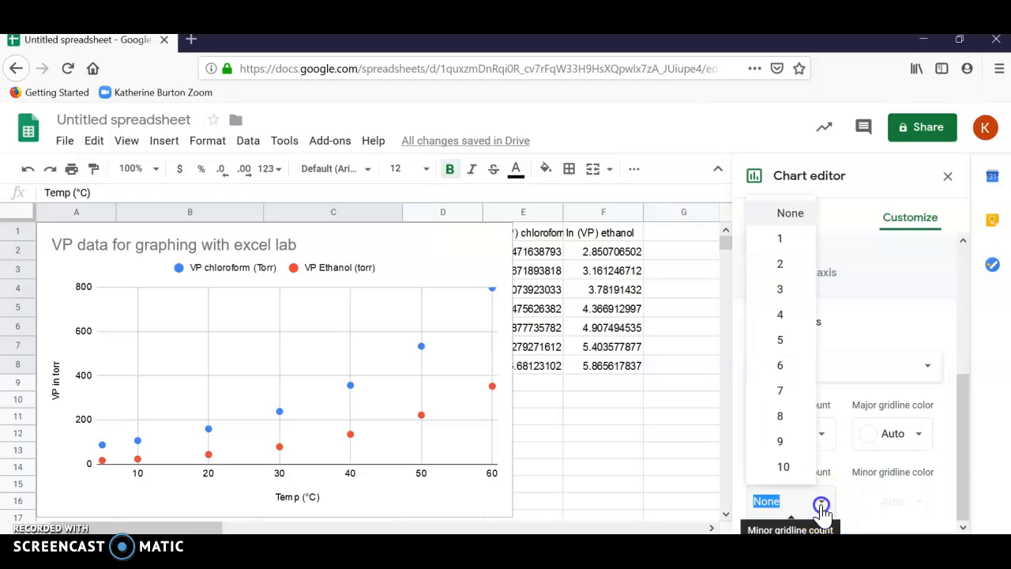
left_click(783, 468)
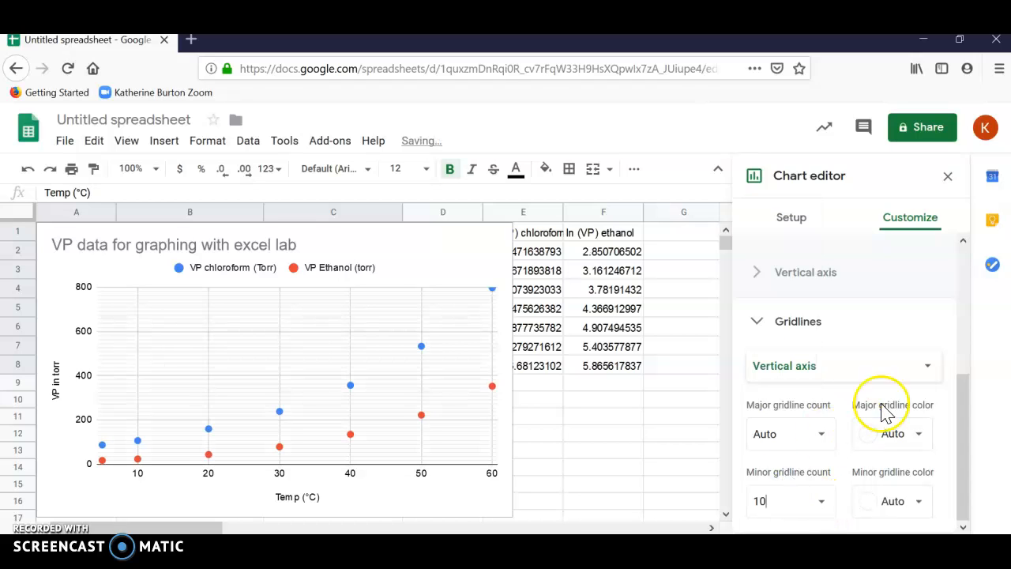
Set the minor gridline count of the scatter chart's horizontal axis to 10 and close the gridline settings
left_click(925, 370)
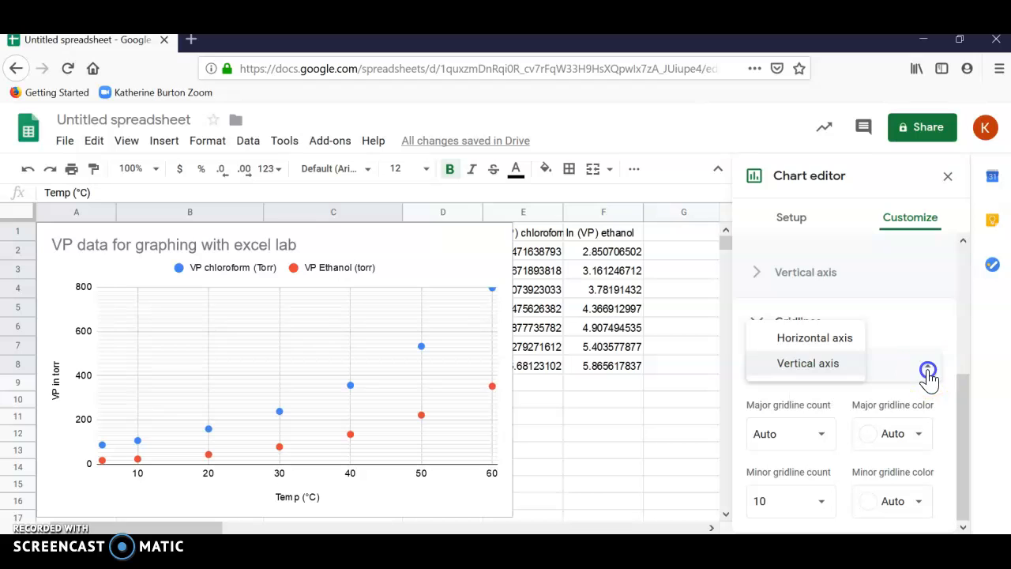
left_click(814, 341)
scroll(810, 340, "up", 3)
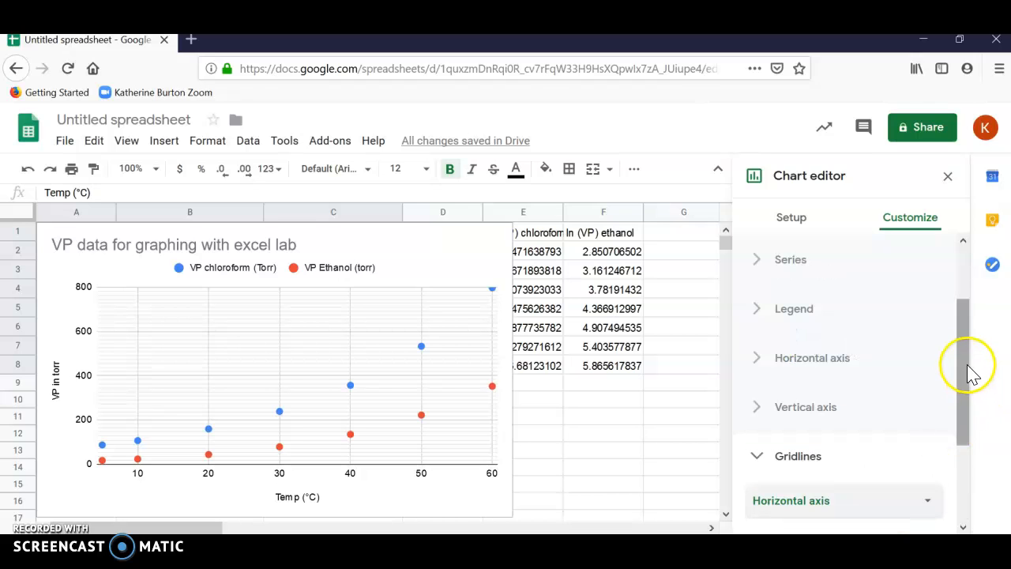
left_click_drag(971, 375, 965, 424)
left_click(826, 501)
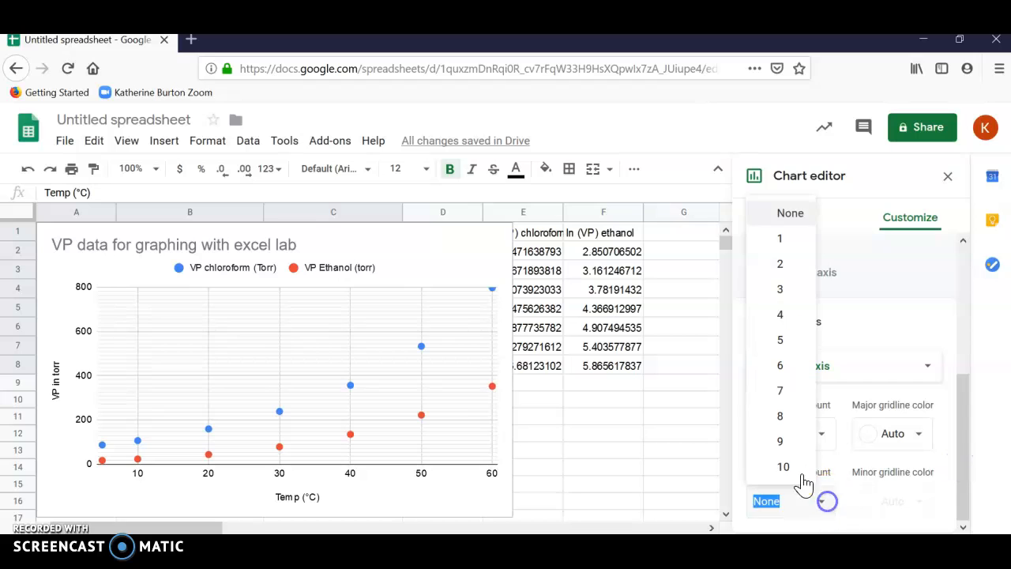
left_click(802, 470)
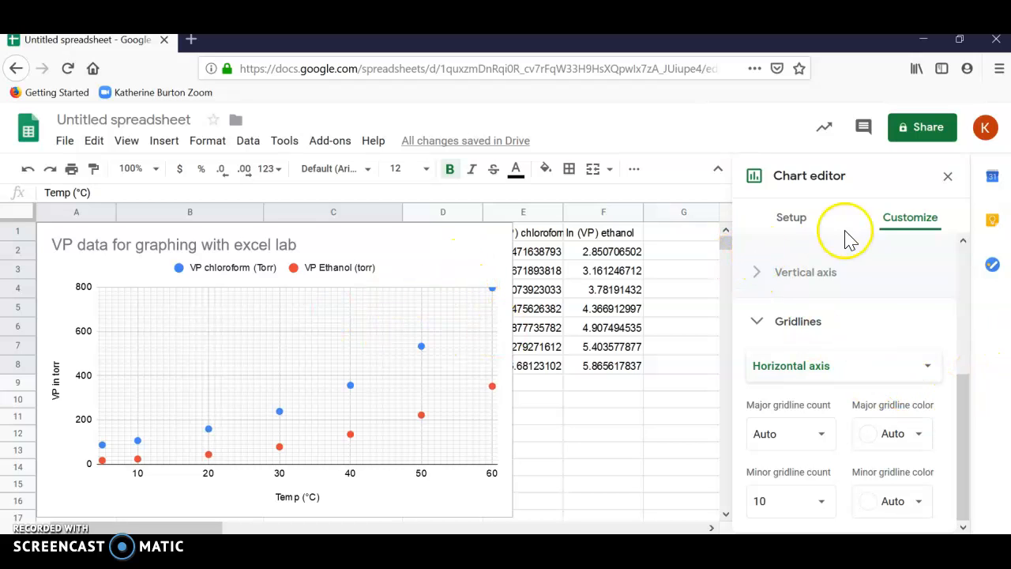
left_click(758, 321)
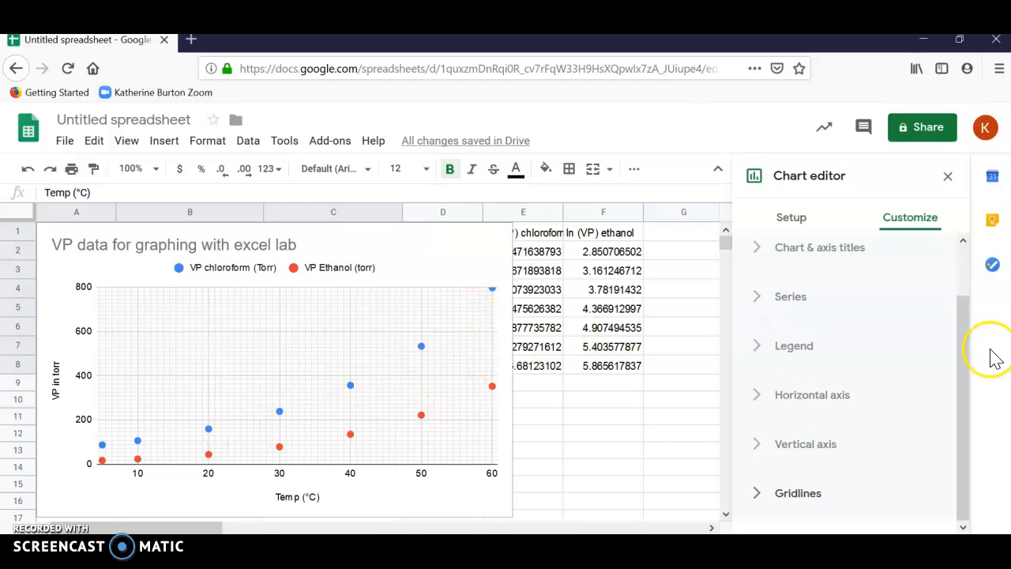
left_click_drag(970, 366, 959, 322)
left_click(792, 351)
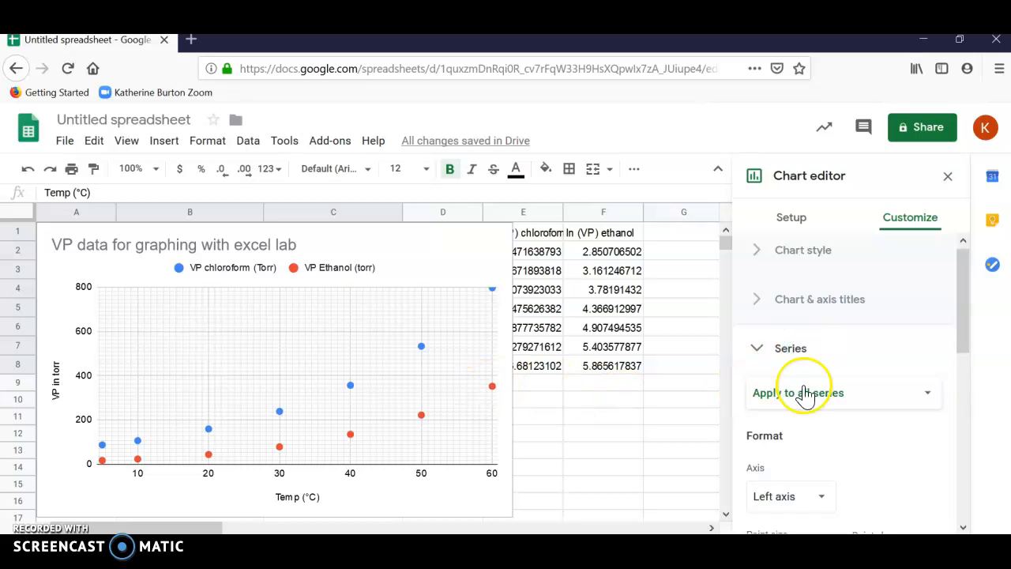
left_click(756, 353)
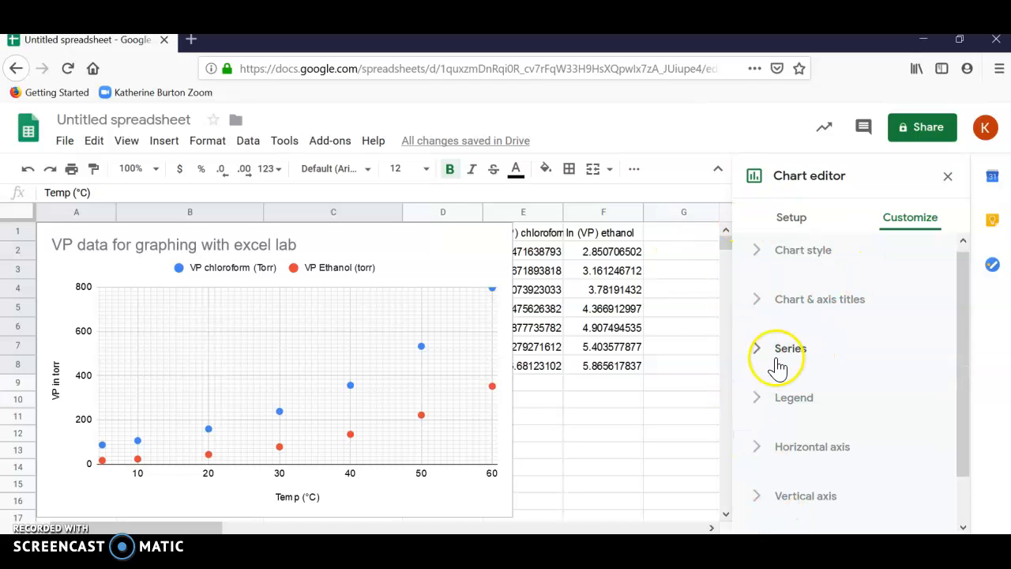
left_click(791, 351)
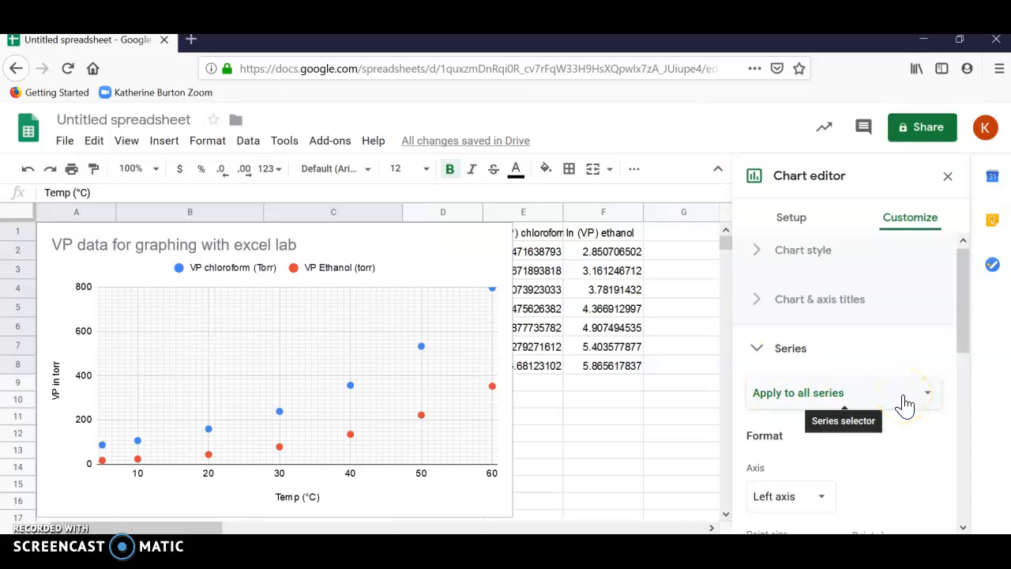
left_click(928, 393)
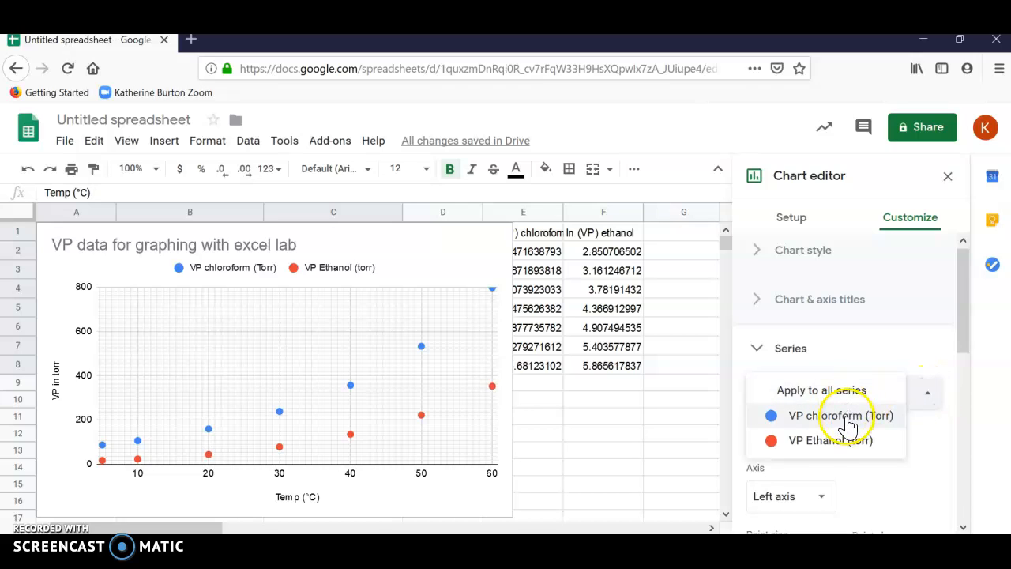
left_click(857, 345)
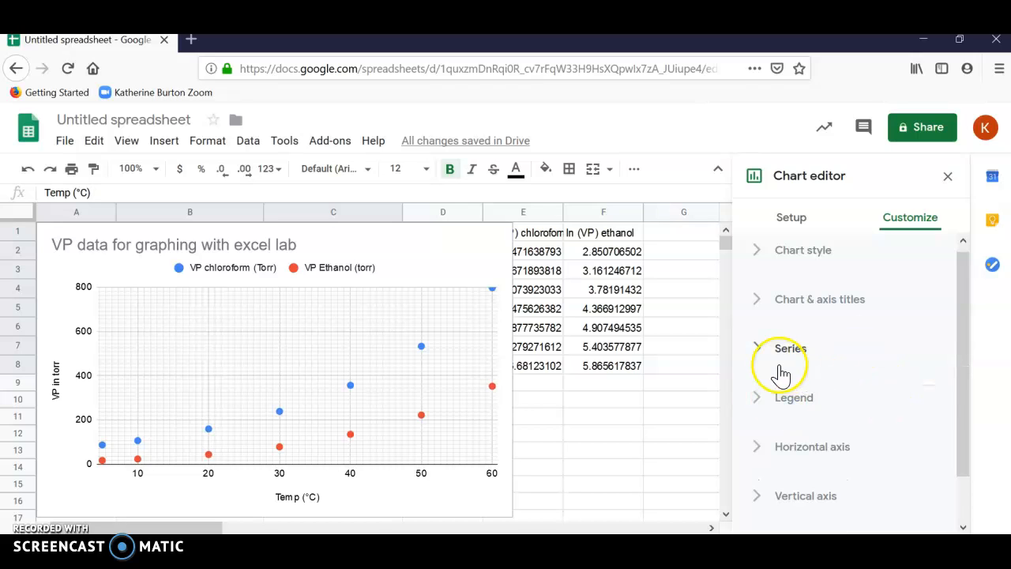
Add a trendline of type Exponential to the VP chloroform (Torr) series
left_click(789, 351)
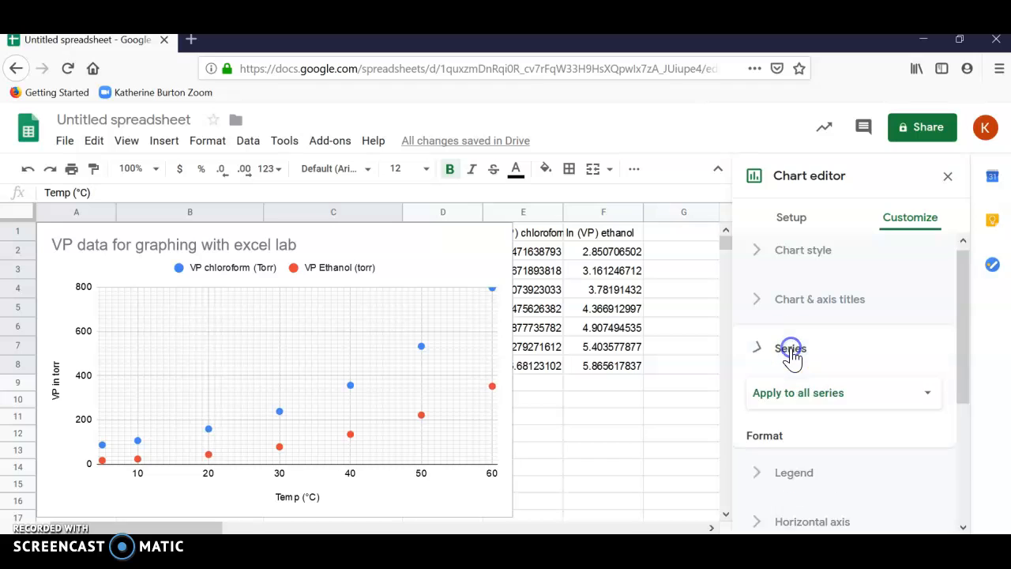
left_click(926, 401)
left_click(881, 418)
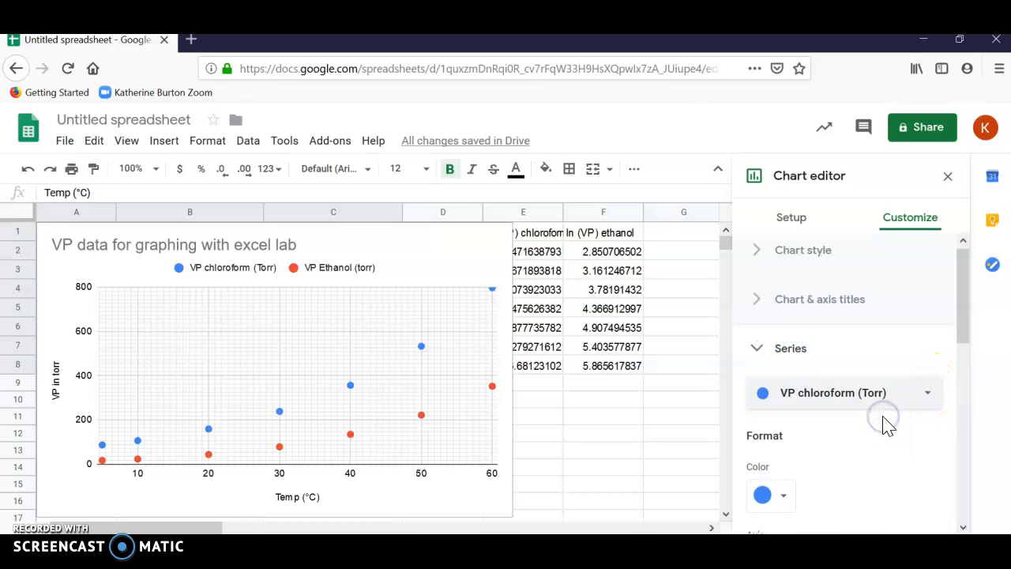
left_click_drag(963, 316, 963, 404)
left_click(756, 493)
left_click_drag(968, 353, 954, 391)
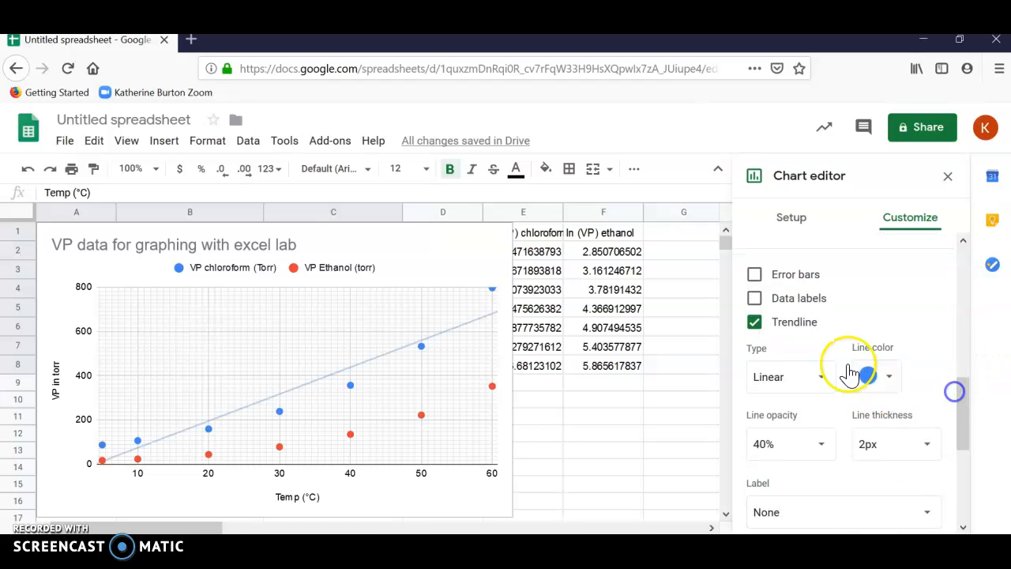
left_click(821, 385)
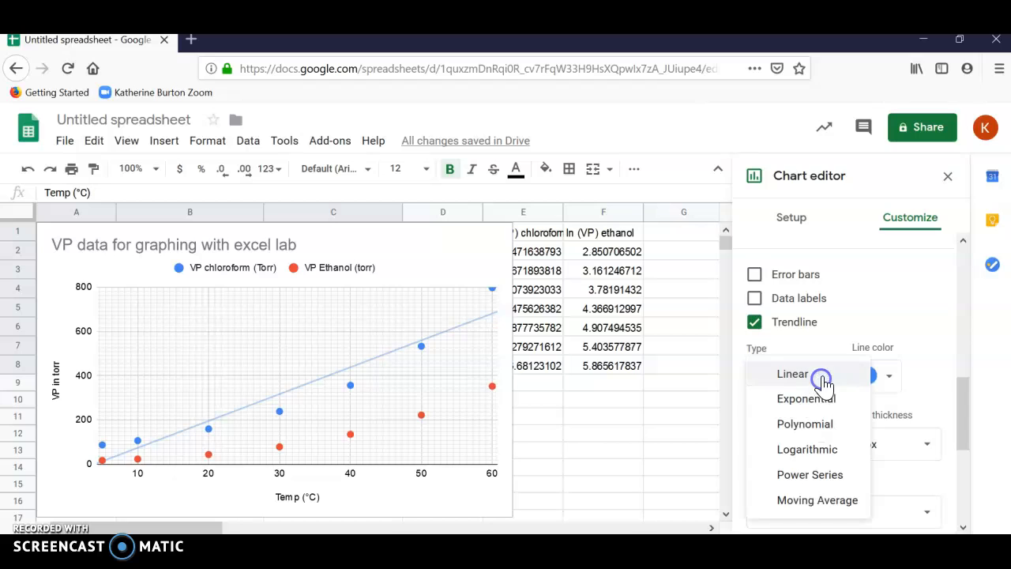
left_click(807, 398)
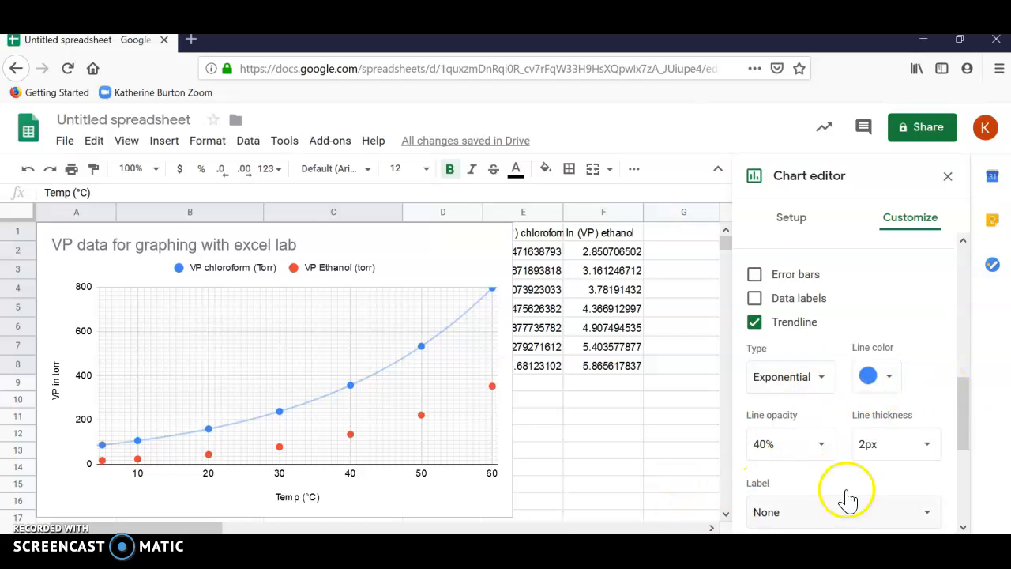
Label the chloroform trendline with its equation using the Use Equation option
left_click_drag(960, 402, 952, 440)
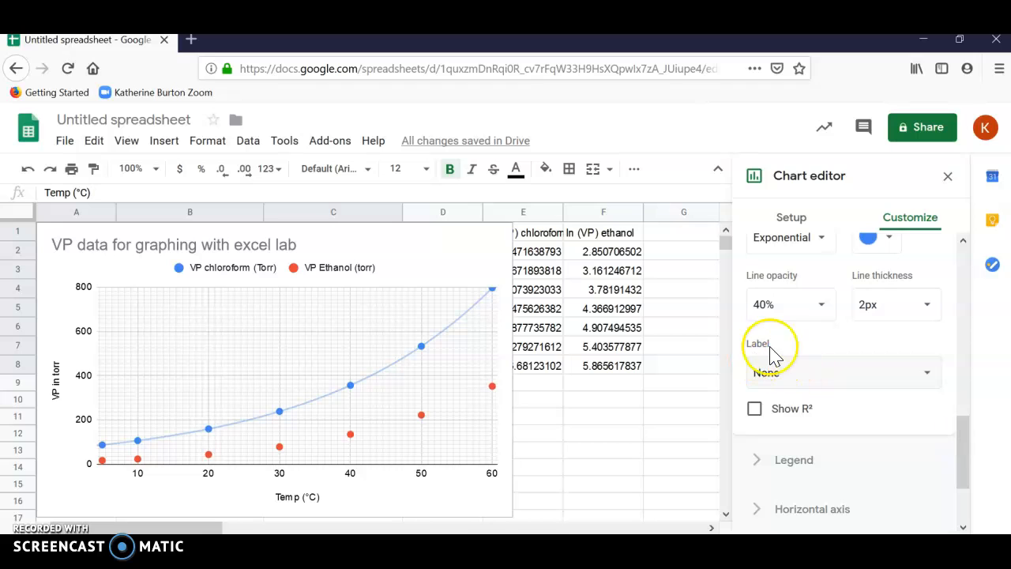
left_click(928, 374)
left_click(809, 419)
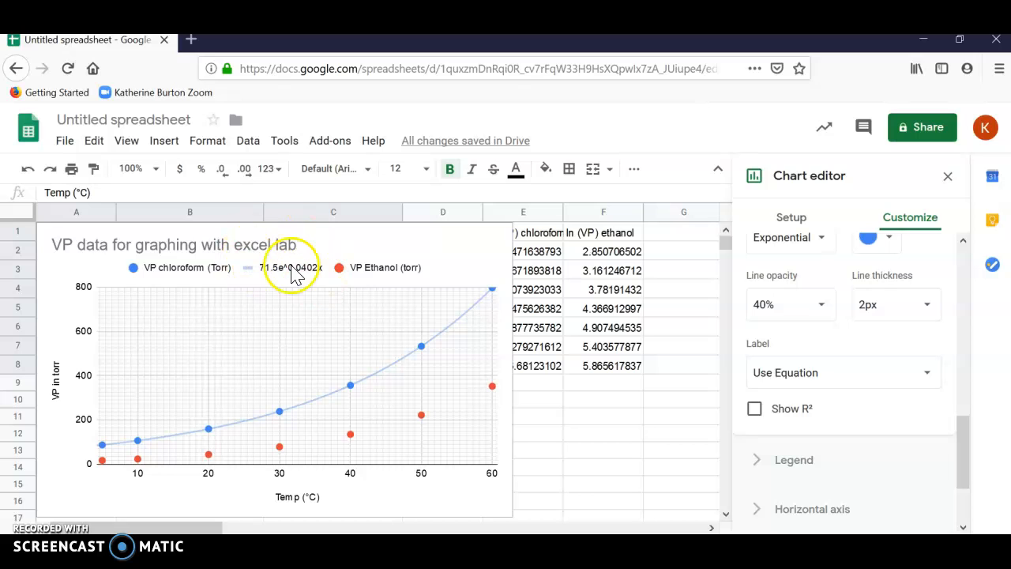
Add a trendline of type Exponential to the VP Ethanol (torr) series
left_click_drag(965, 447, 958, 304)
left_click(929, 303)
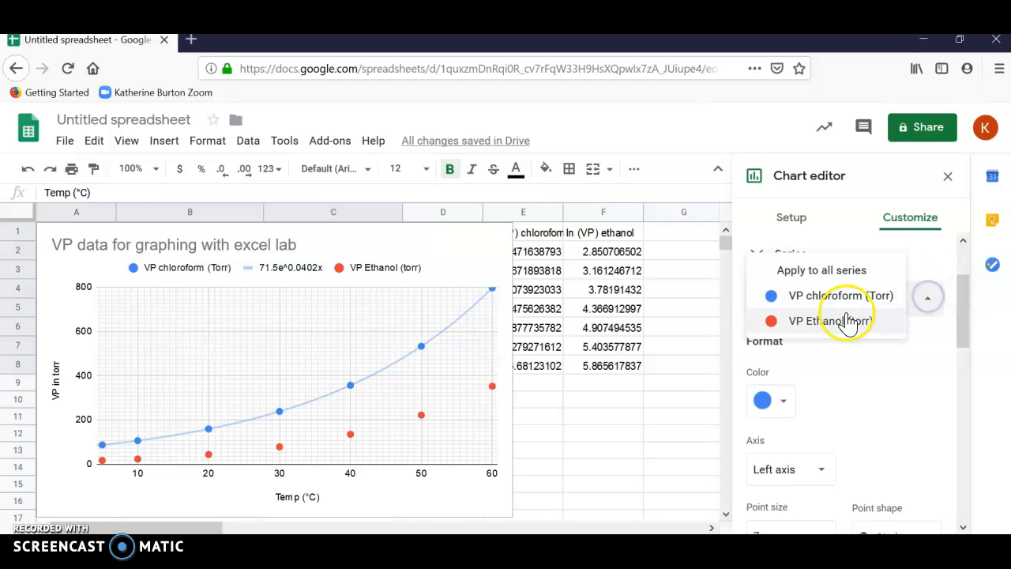
left_click(818, 322)
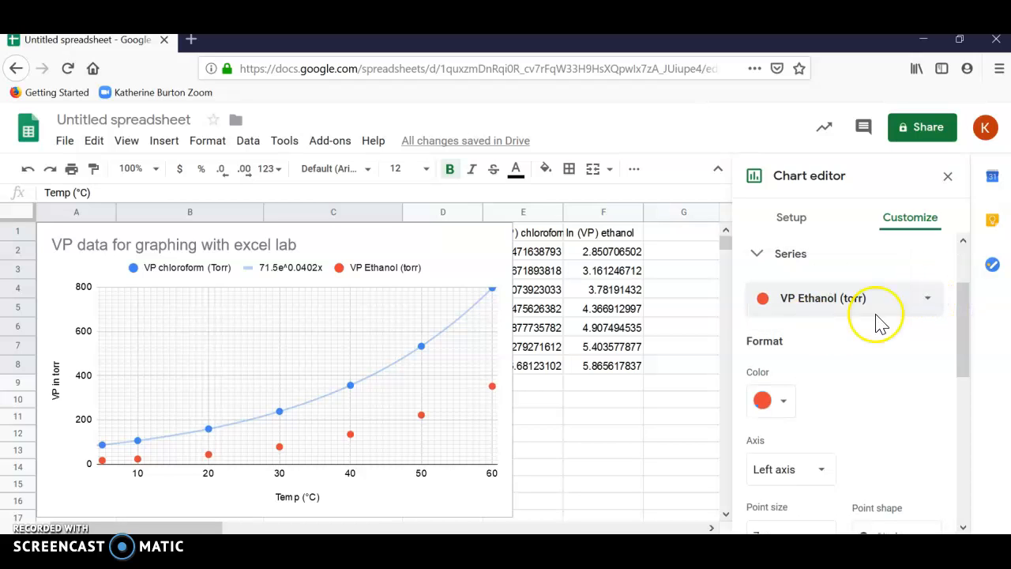
left_click_drag(966, 322, 976, 395)
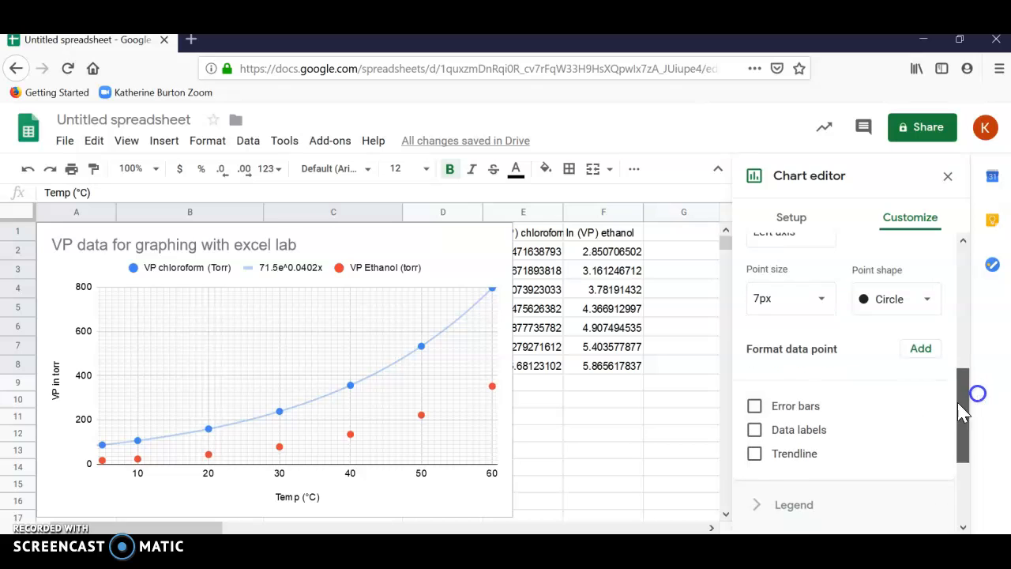
left_click(755, 454)
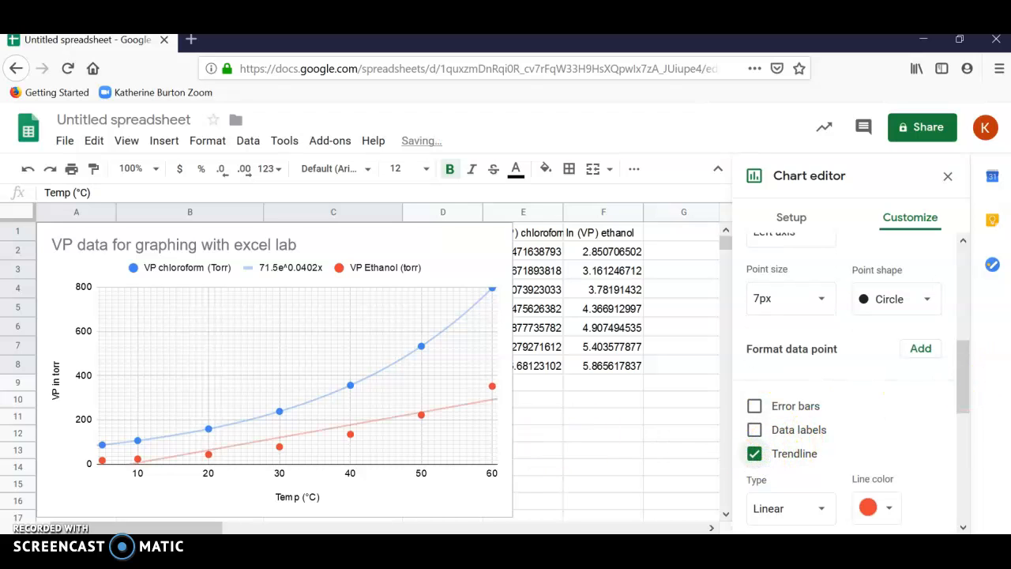
left_click_drag(964, 362, 966, 412)
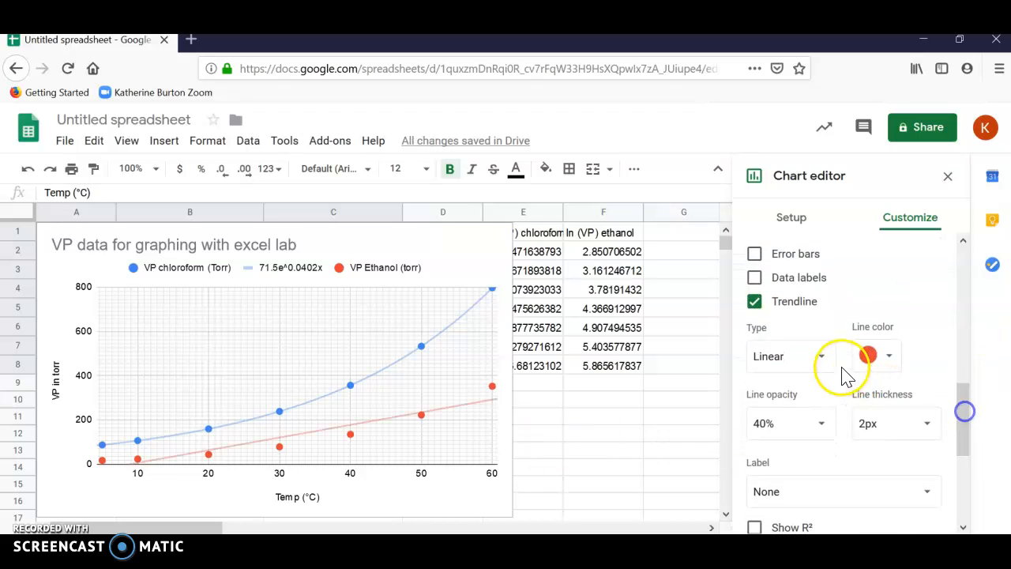
left_click(817, 355)
left_click(820, 380)
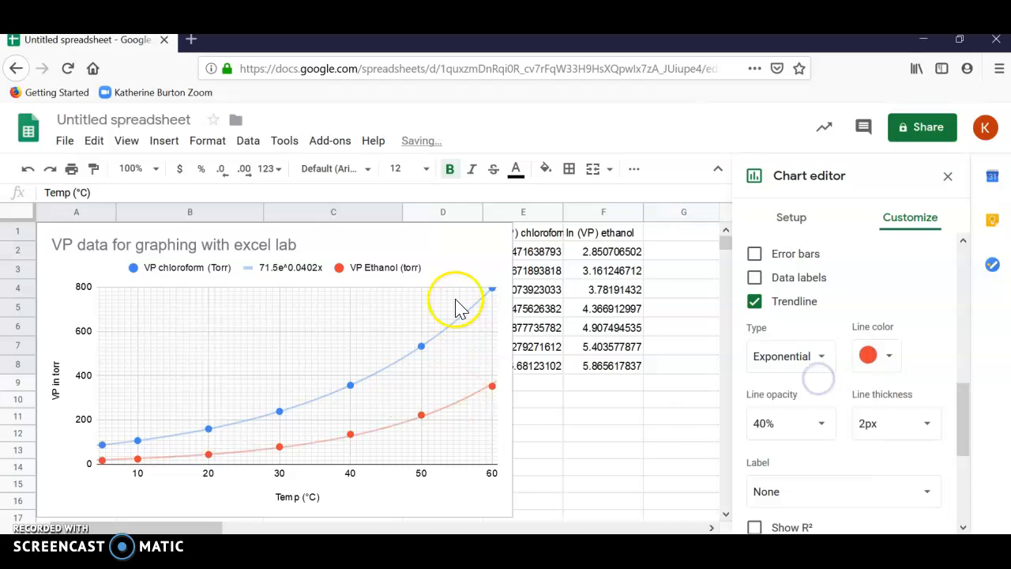
Label the ethanol trendline with its equation using the Use Equation option
left_click_drag(964, 405, 963, 450)
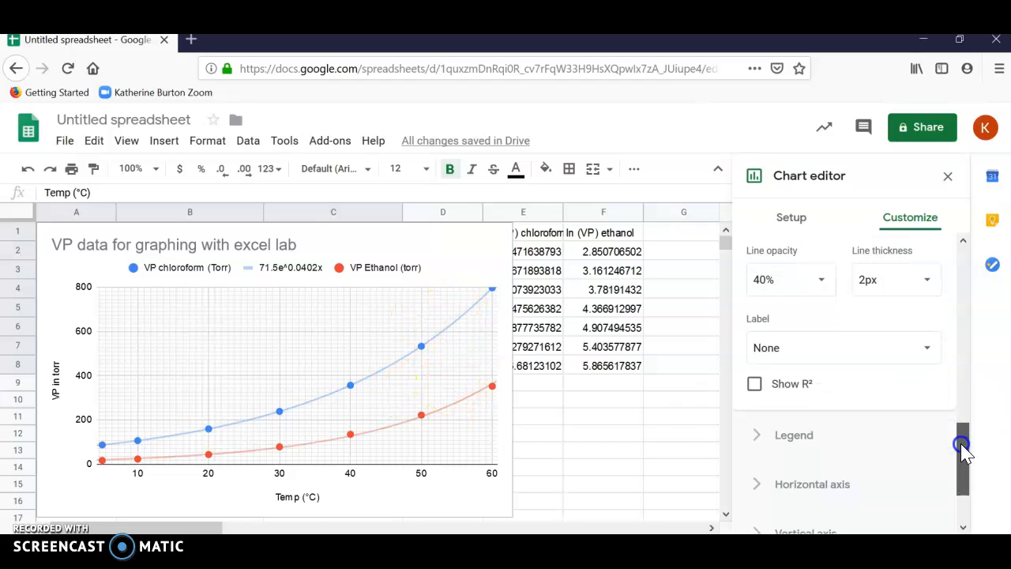
left_click(930, 361)
left_click(800, 402)
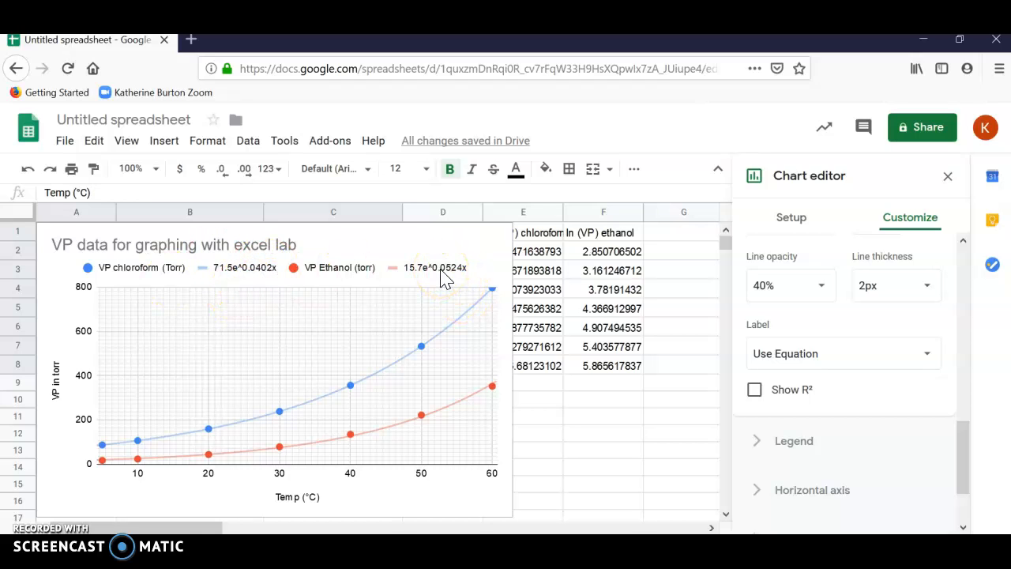
left_click(59, 445)
left_click_drag(56, 275, 89, 402)
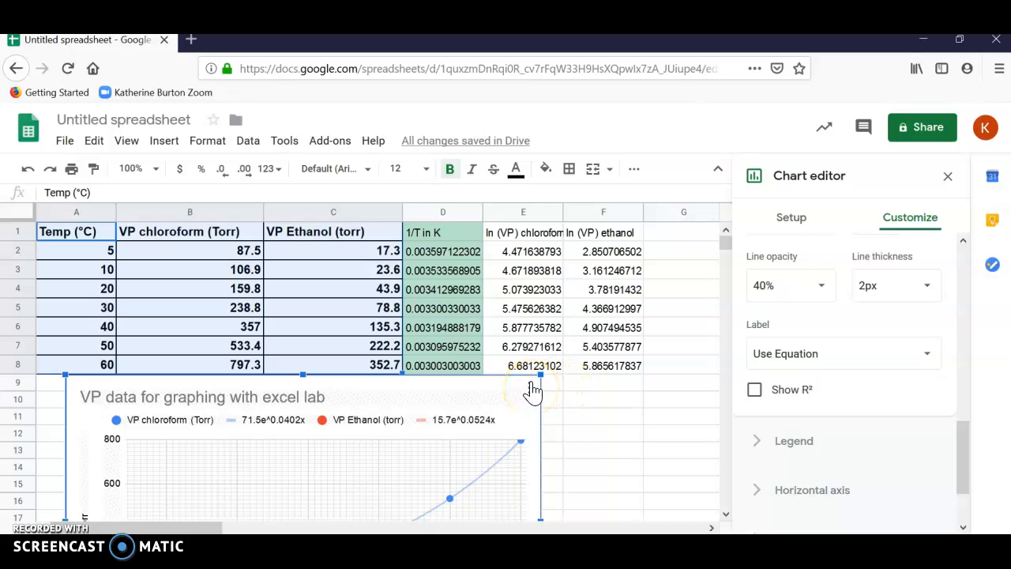
left_click_drag(454, 395, 463, 208)
Copy the finished vapor pressure scatter chart to the clipboard
left_click(534, 238)
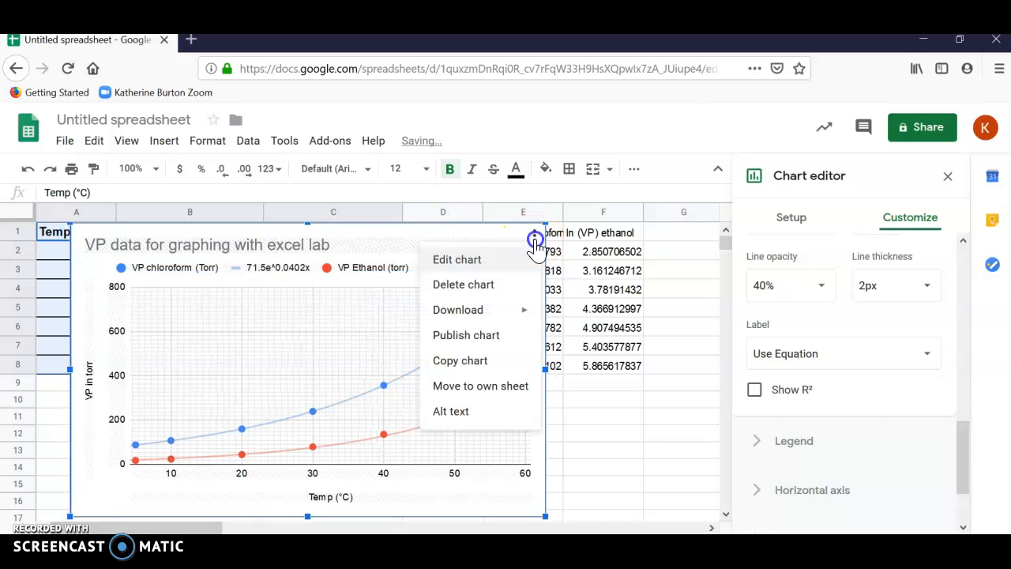
left_click(476, 363)
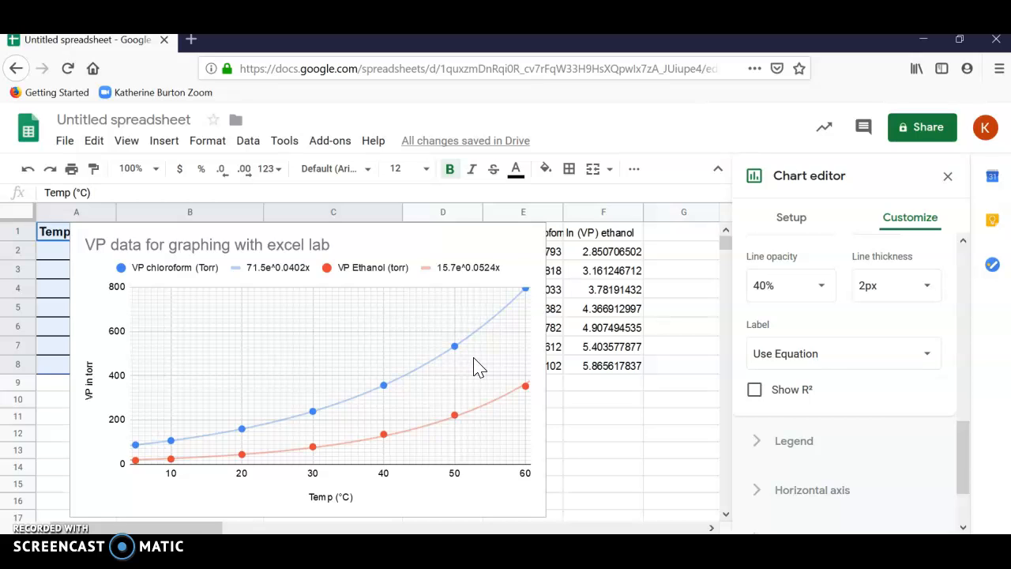
Move the scatter chart below the data table so it starts at about row 11, and deselect it
left_click(193, 401)
left_click_drag(108, 264, 69, 460)
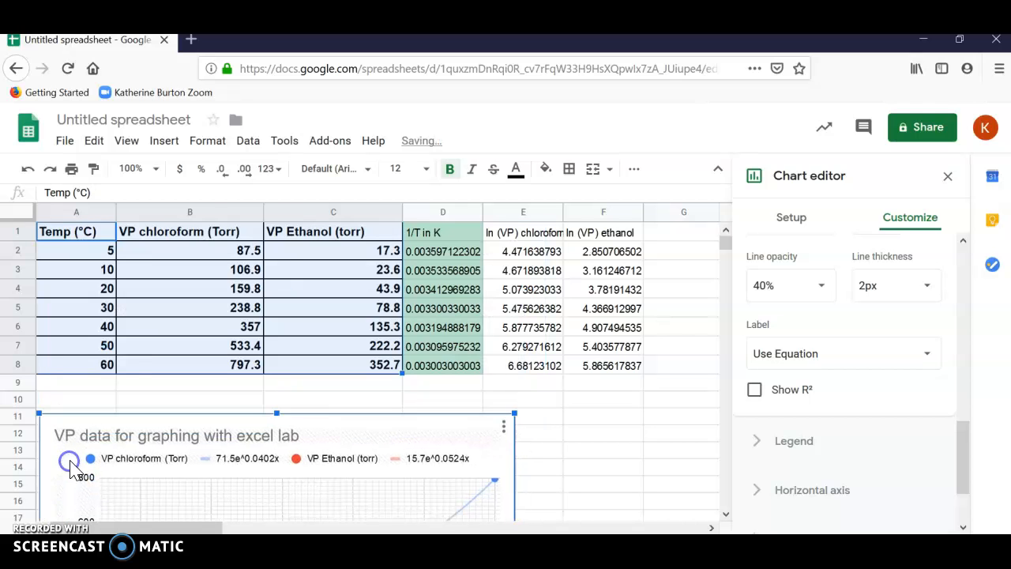
left_click(623, 443)
Clear the contents of cells D2:F8 below the 1/T and ln (VP) headers
left_click(454, 253)
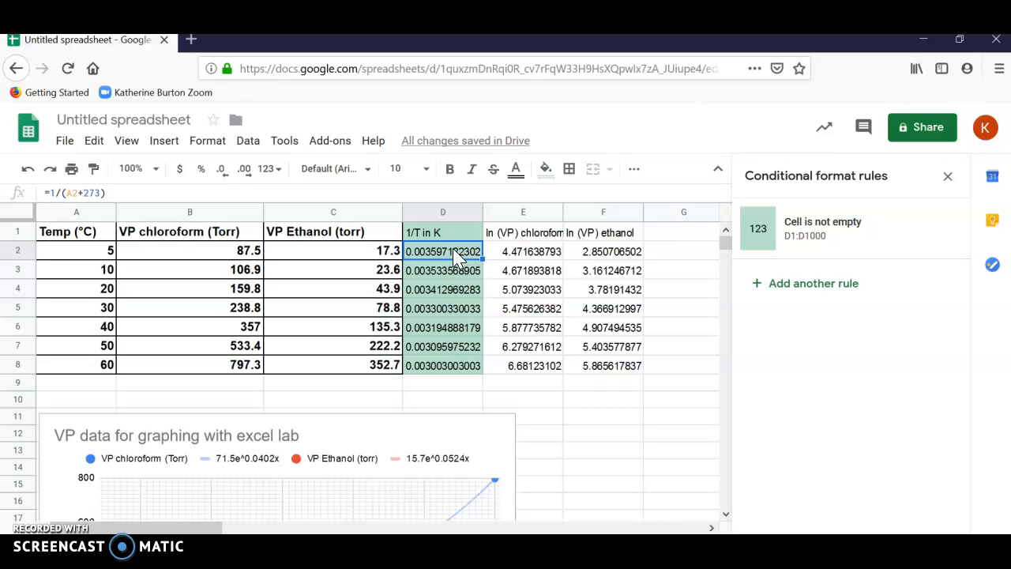
key("shift+Right")
key("shift+Right")
key("shift+Down")
key("shift+Down")
key("shift+Down")
key("shift+Down")
key("shift+Down")
key("shift+Down")
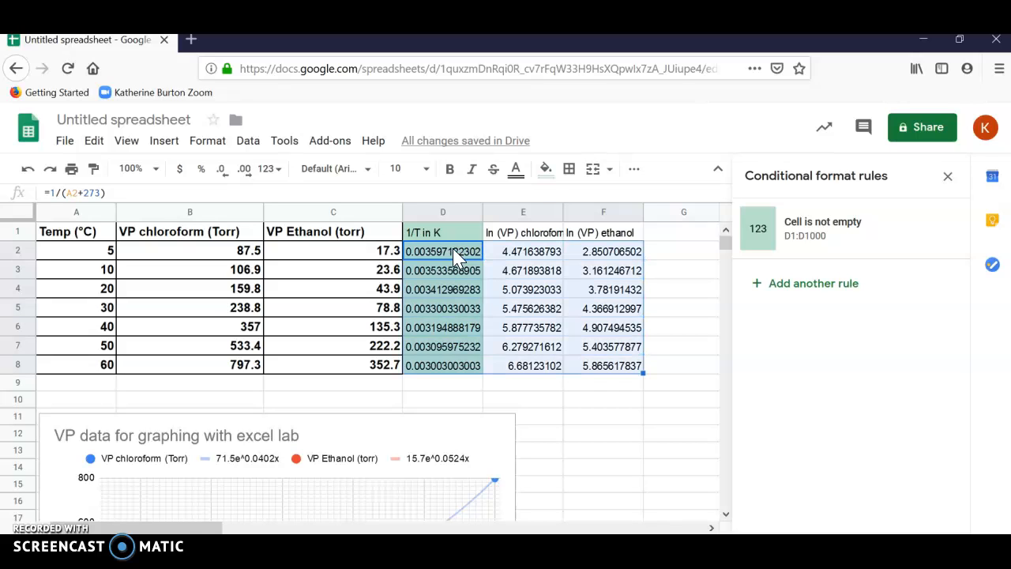
key("Delete")
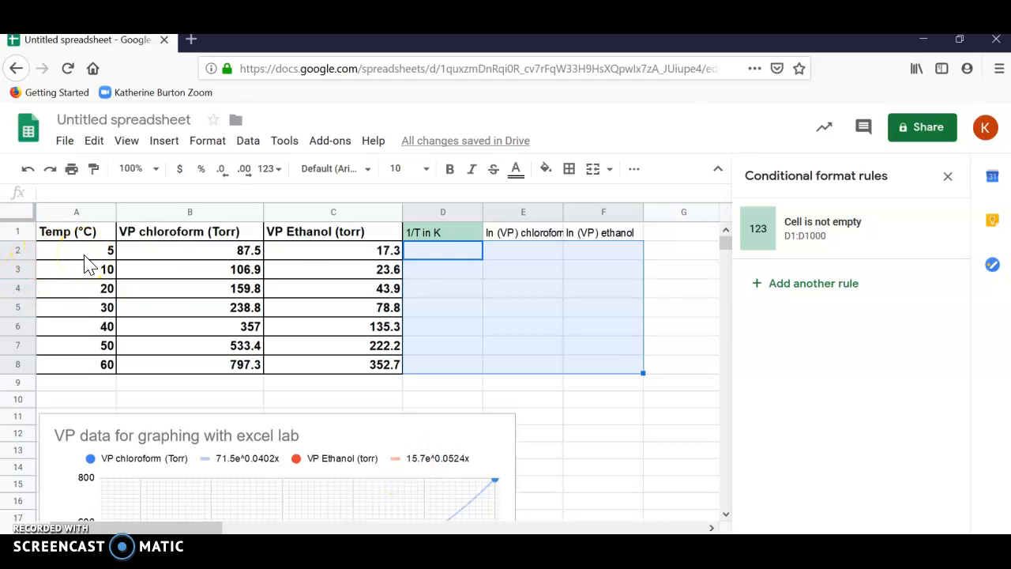
Enter the formula =1/(273+A2) in cell D2 to convert the first temperature to 1/T in kelvin
left_click(426, 252)
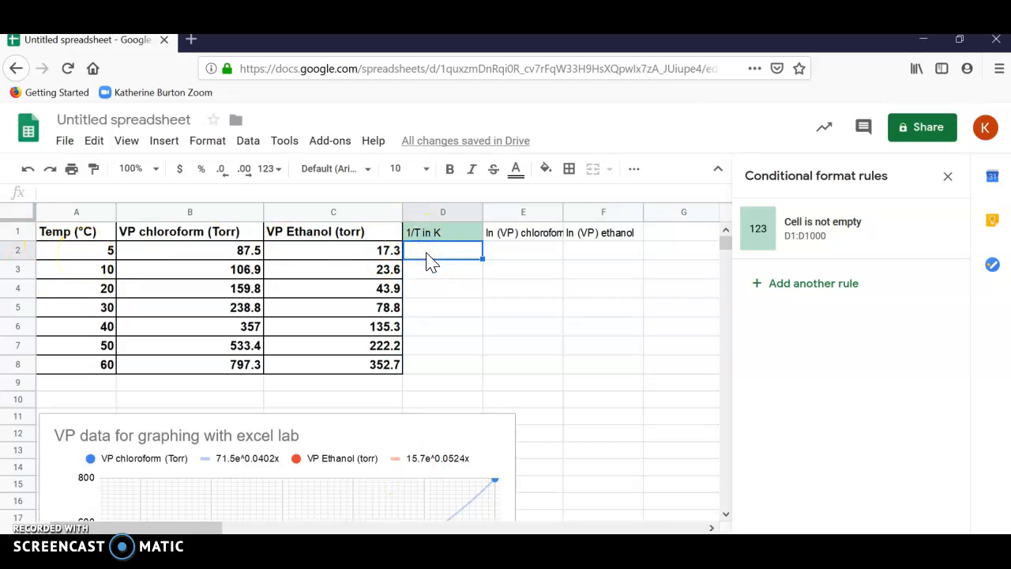
type("=1/(")
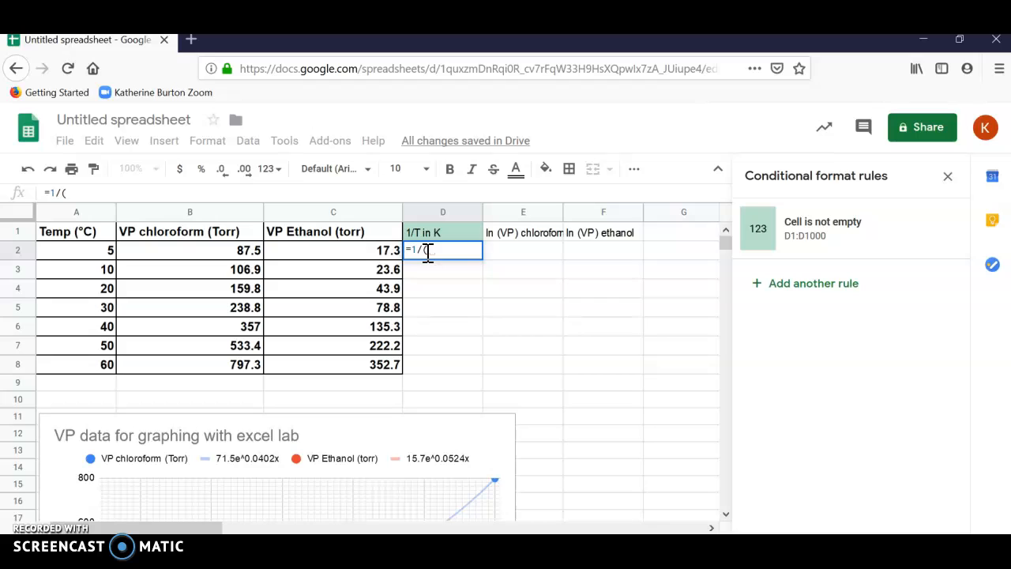
type("2")
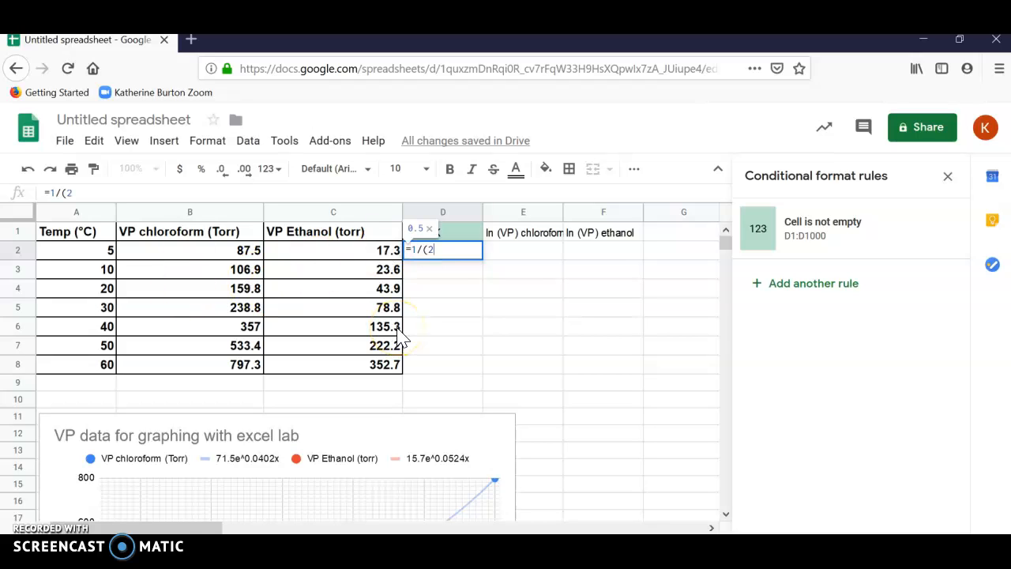
type("73+")
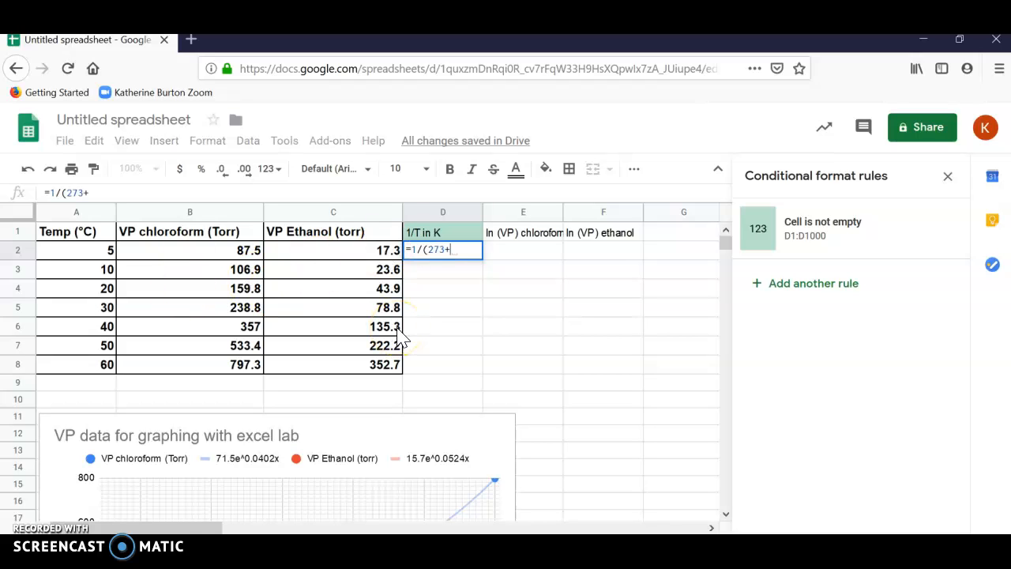
left_click(81, 251)
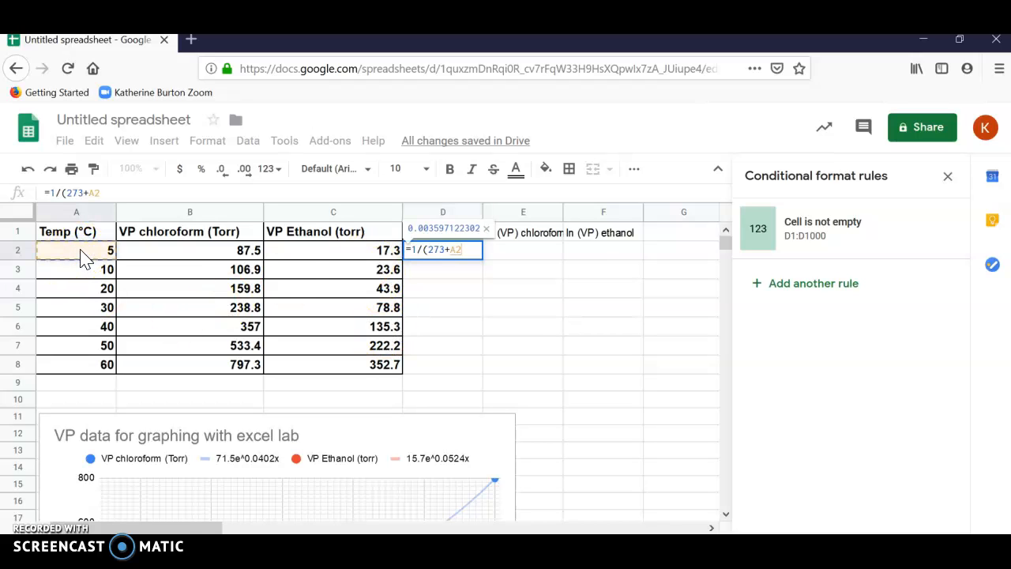
type(")")
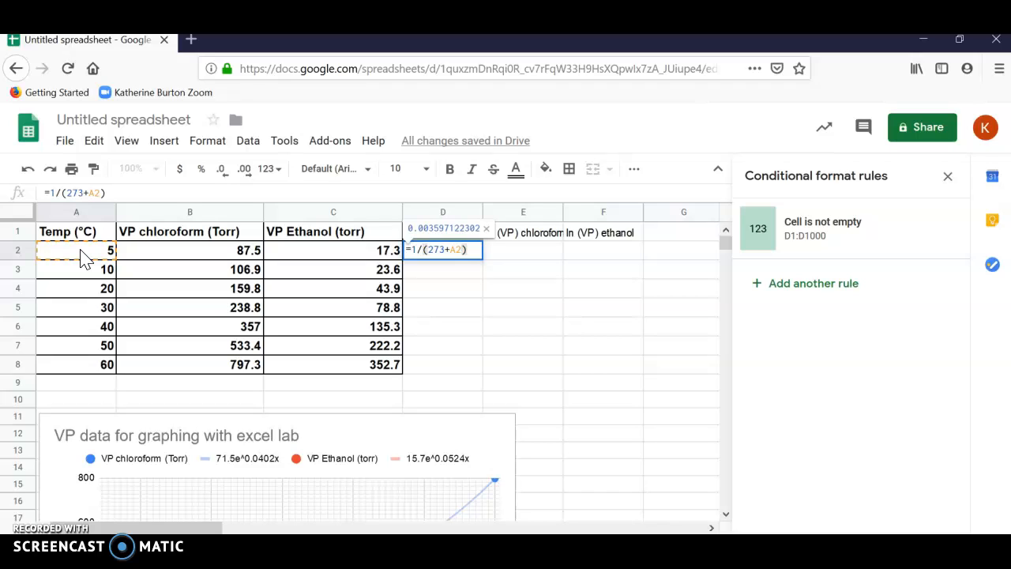
key("Return")
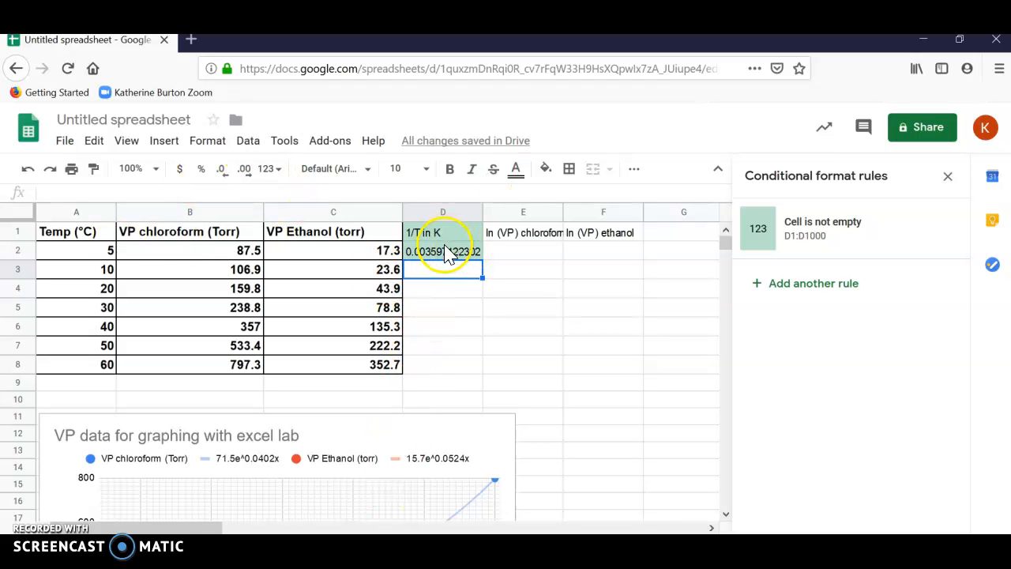
Fill the 1/T formula from D2 down through D8
left_click(446, 257)
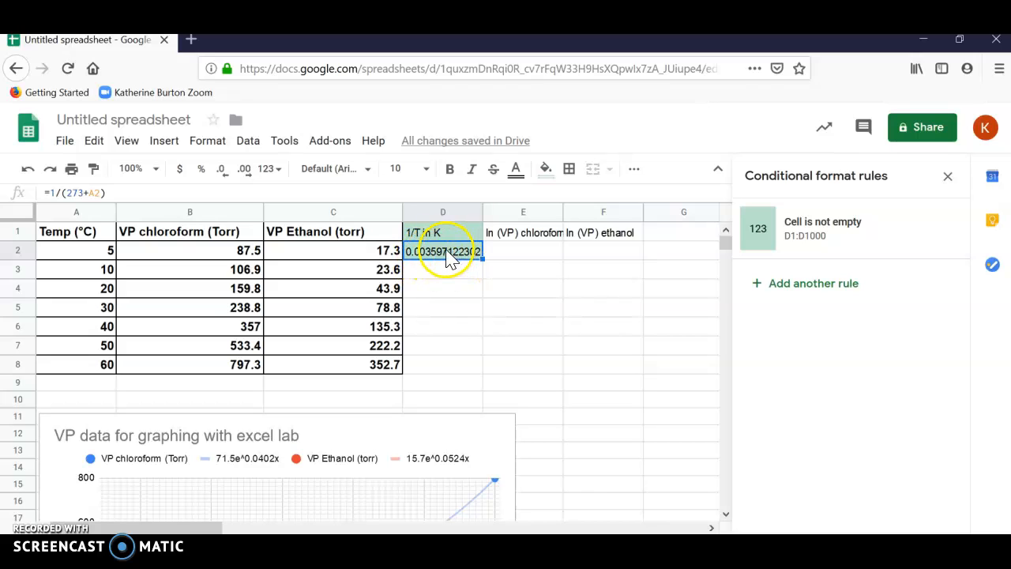
left_click(446, 262)
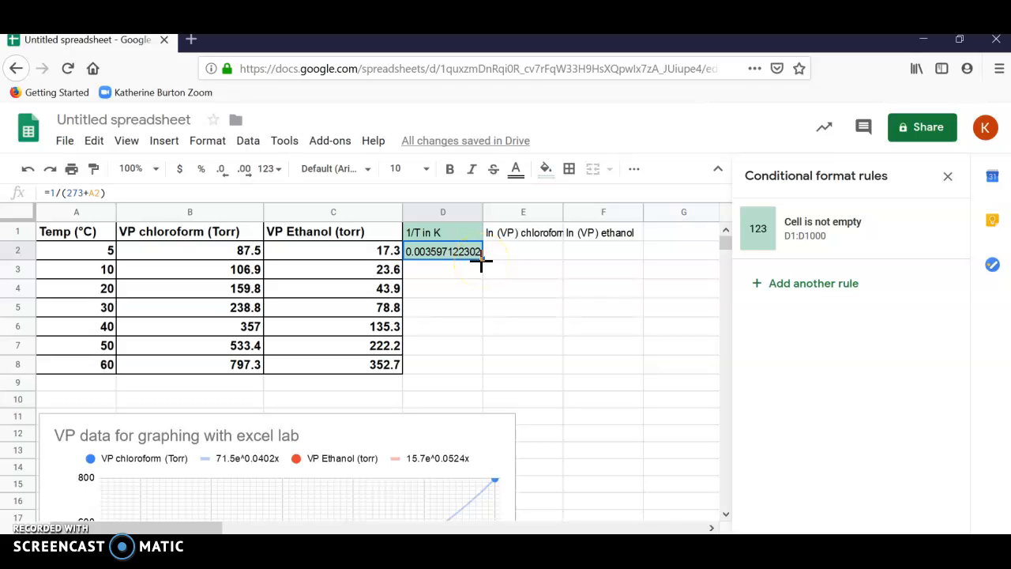
left_click(481, 260)
left_click_drag(482, 261, 481, 368)
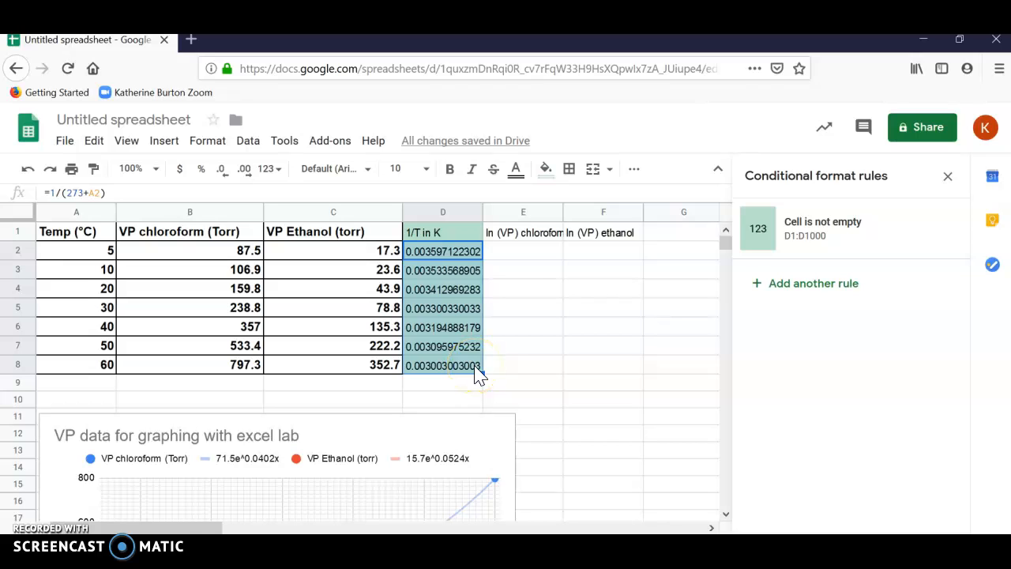
Enter =ln(B2) in cell E2 for the chloroform vapor pressure and fill it down through E8
left_click(517, 253)
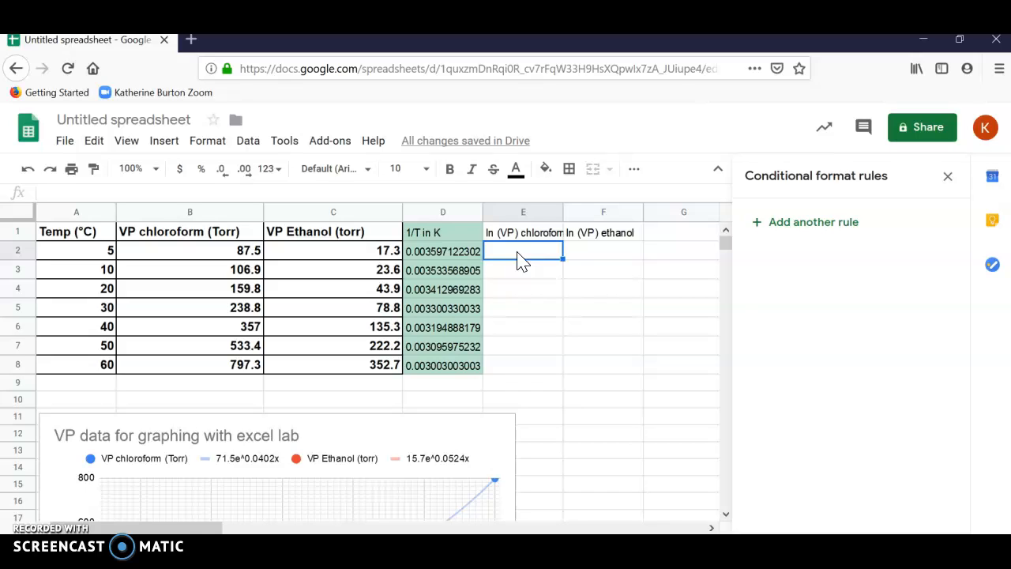
type("=")
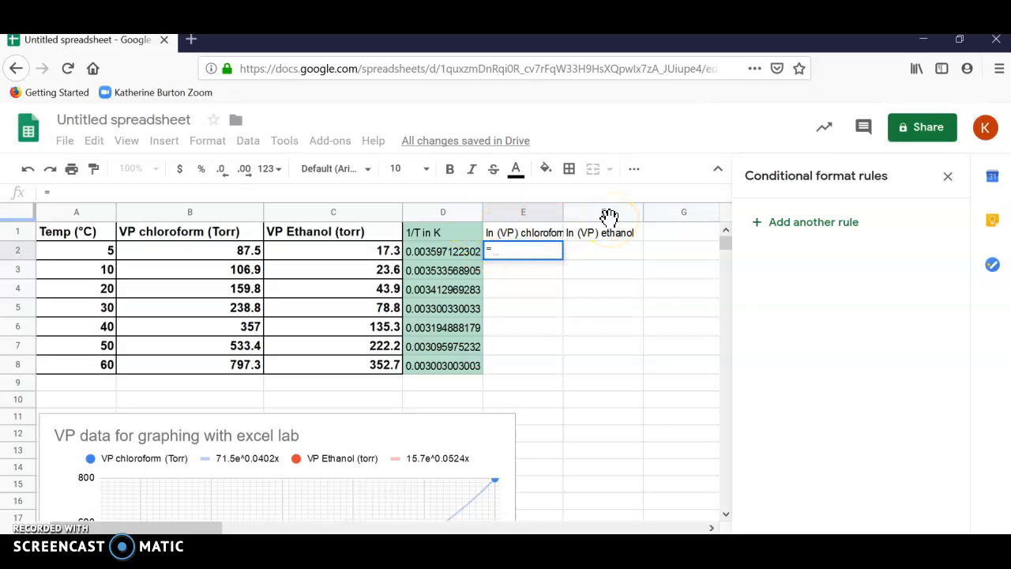
type("ln(")
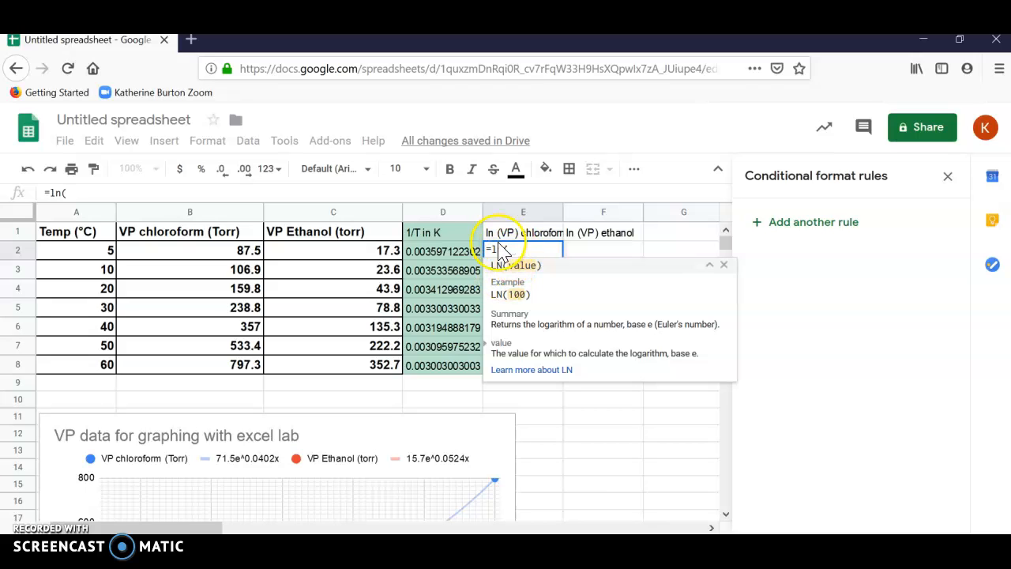
left_click(236, 251)
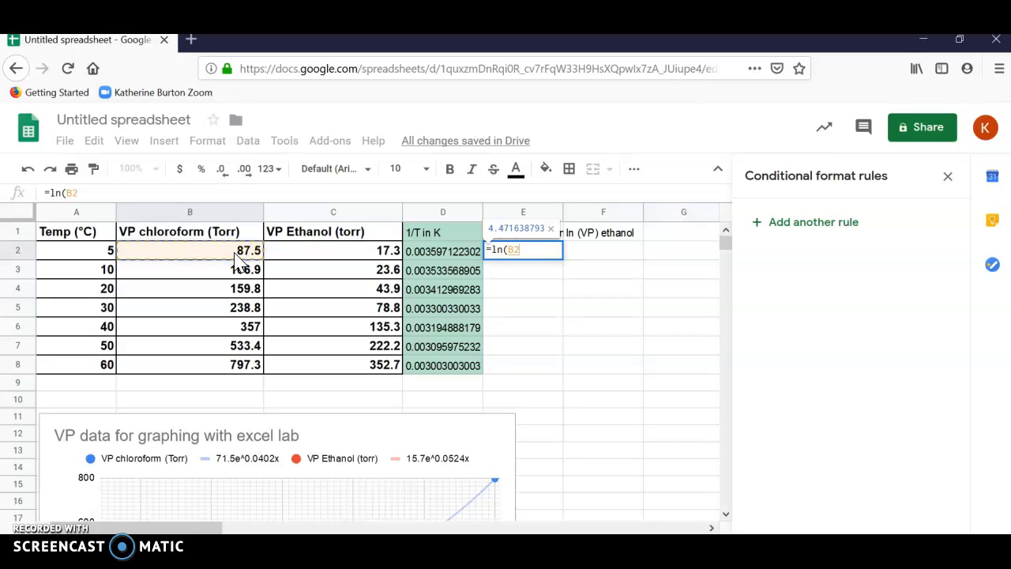
type(")")
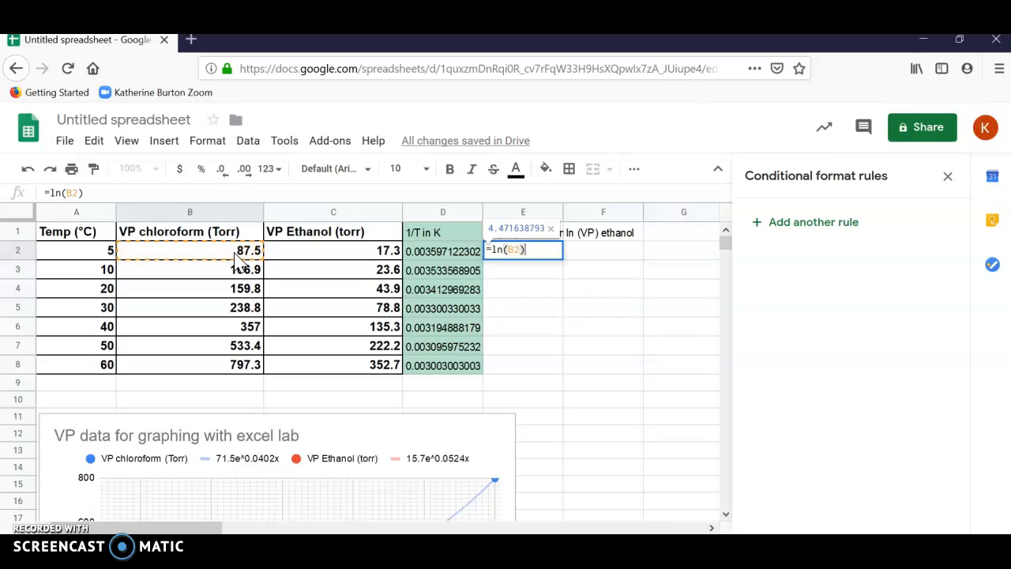
key("Return")
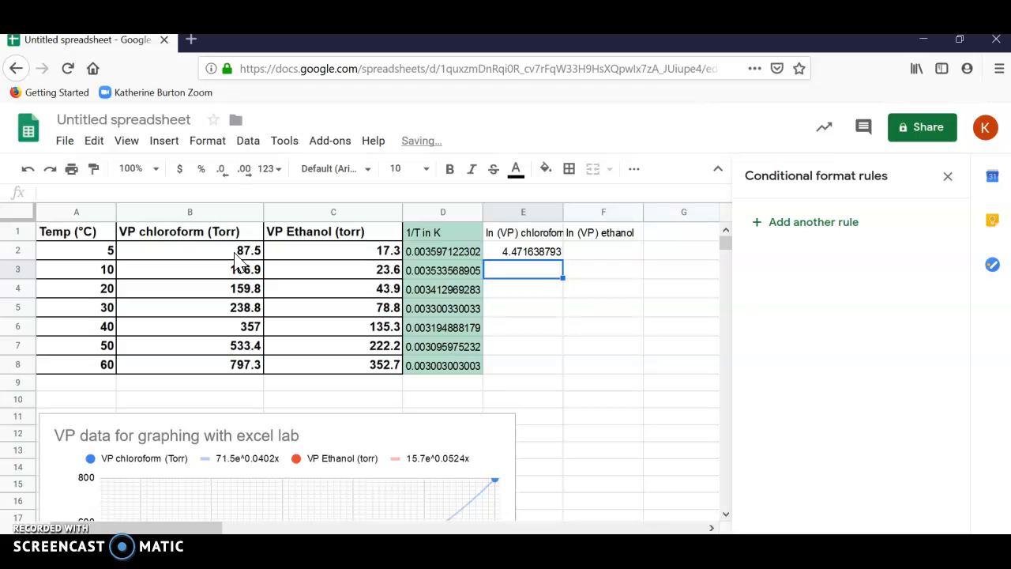
left_click(509, 254)
left_click_drag(563, 259, 562, 369)
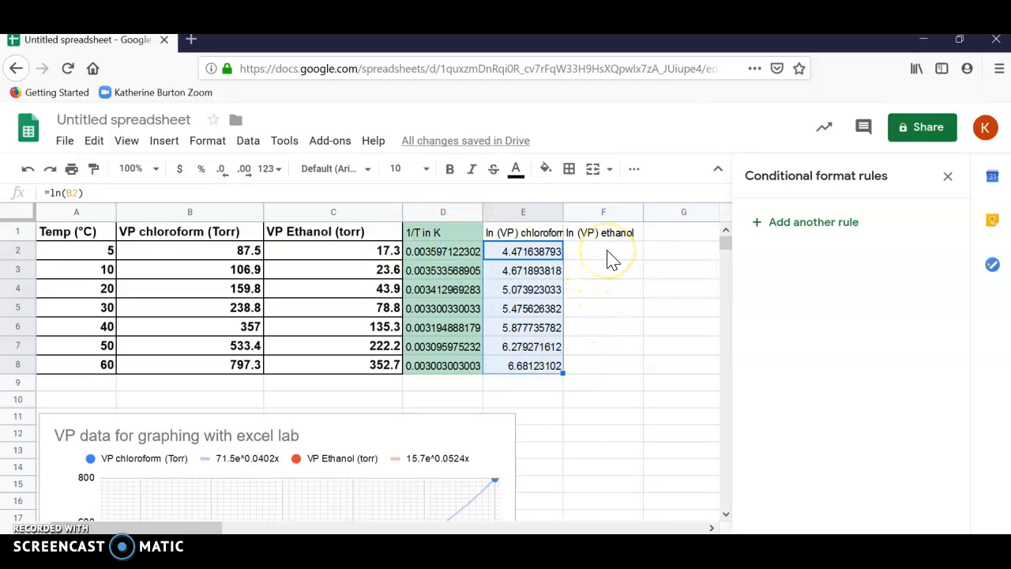
Enter =ln(C2) in cell F2 for the ethanol vapor pressure and fill it down through F8
left_click(608, 252)
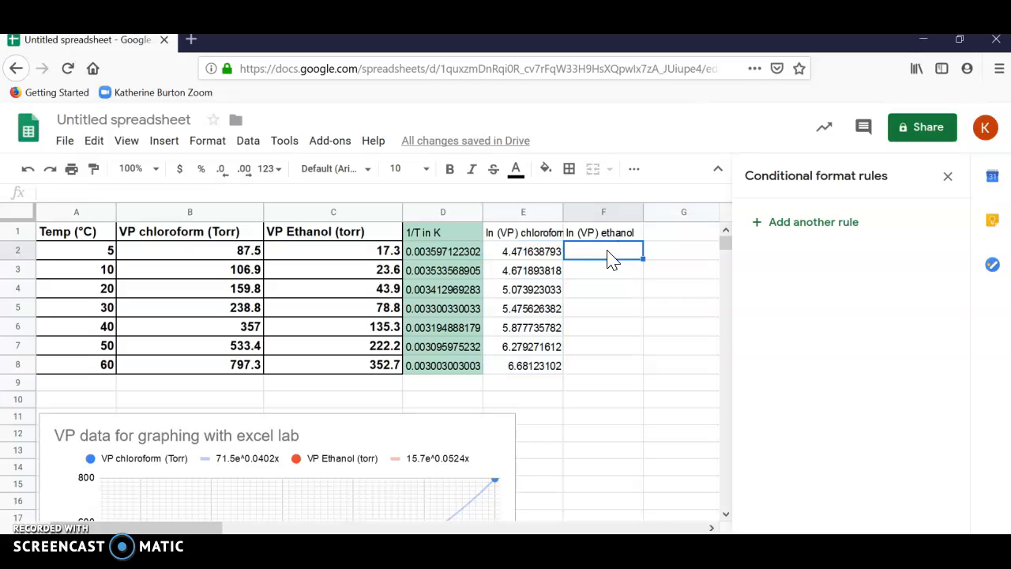
type("=")
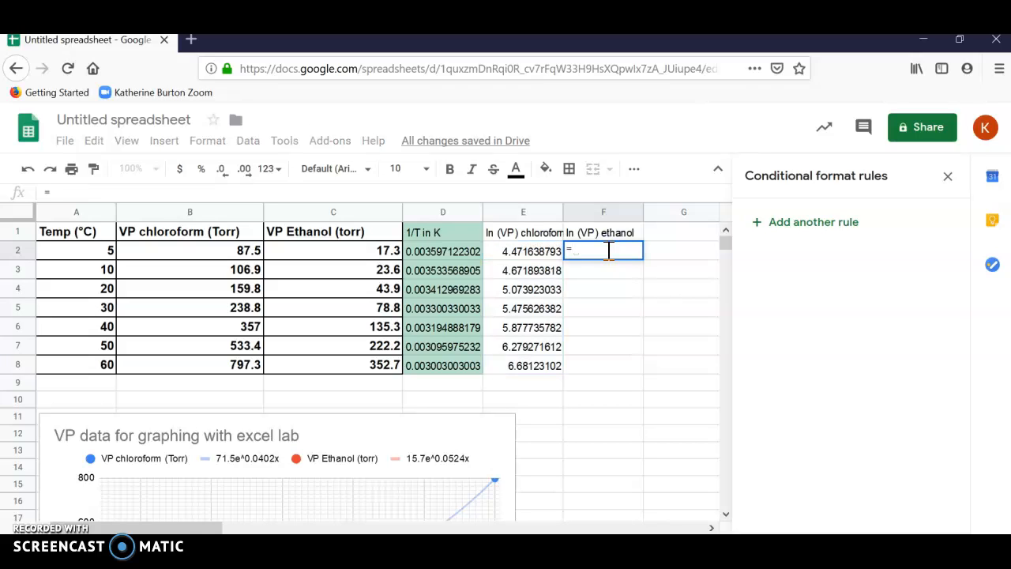
type("ln")
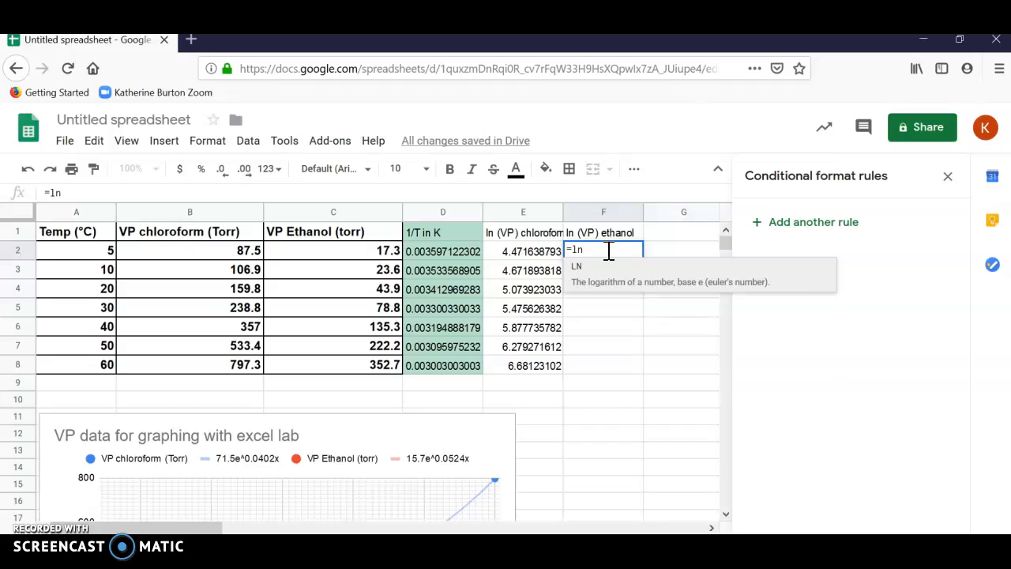
type("(")
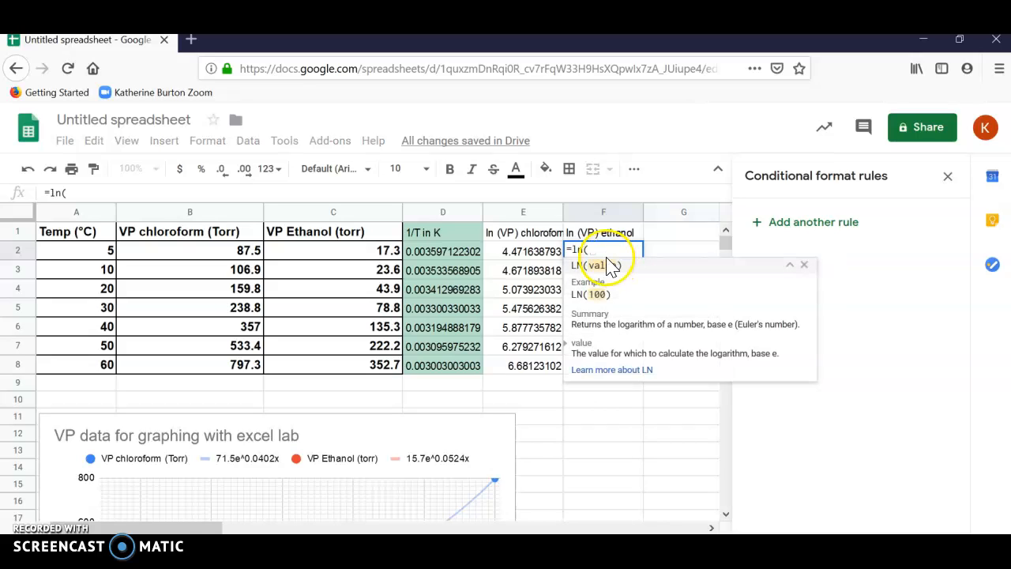
left_click(362, 258)
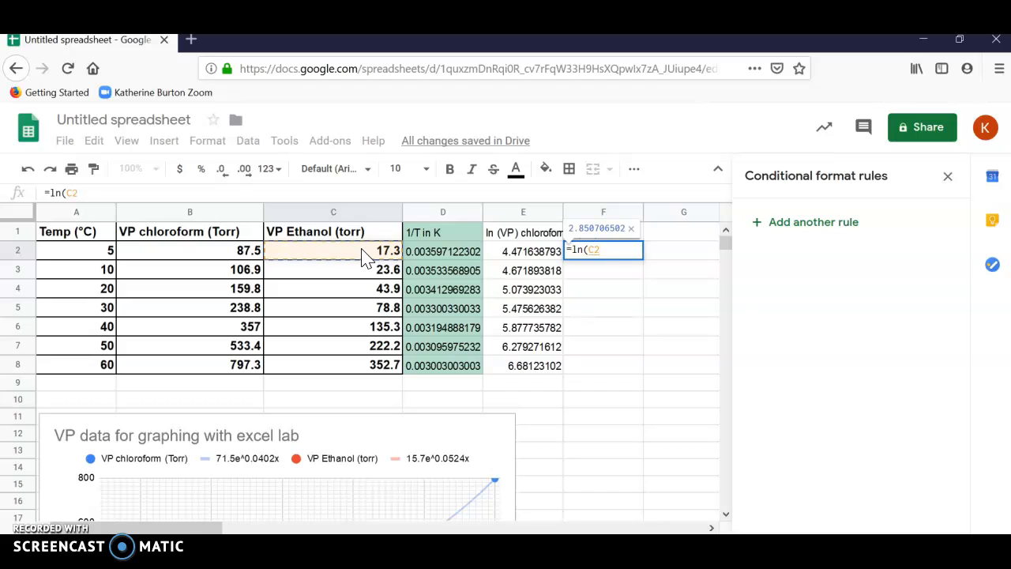
type(")")
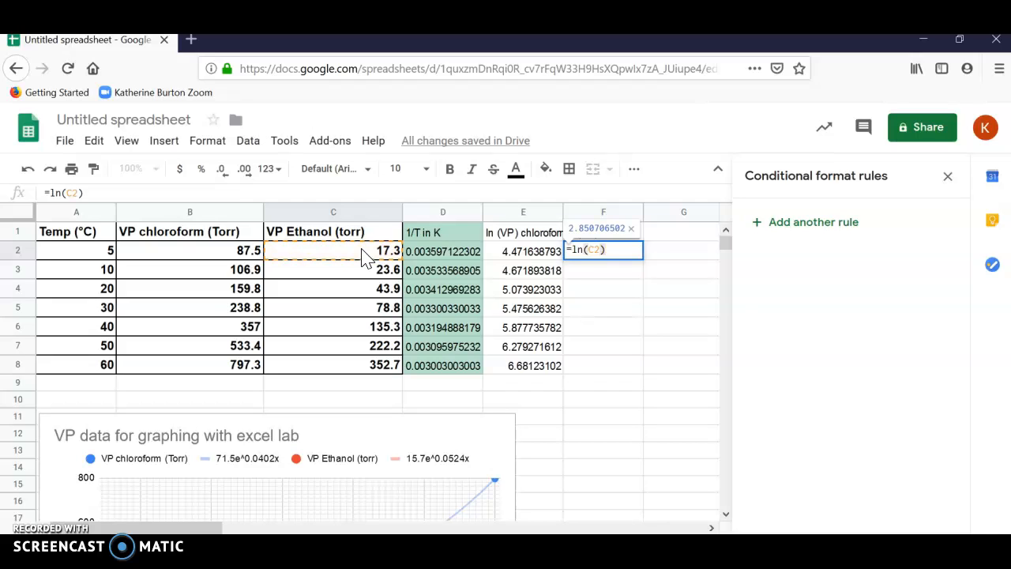
key("Return")
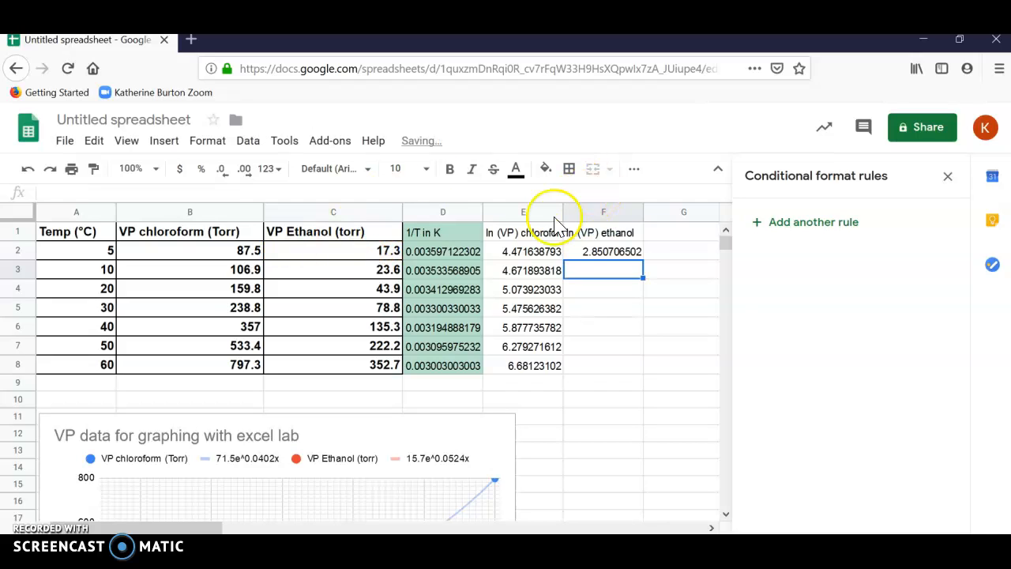
left_click(613, 254)
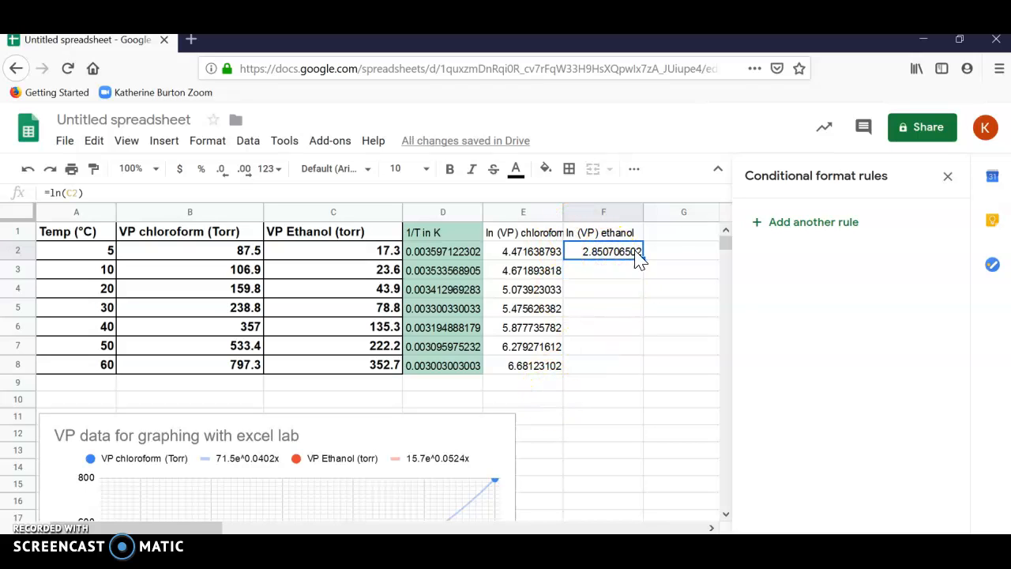
left_click_drag(642, 261, 631, 367)
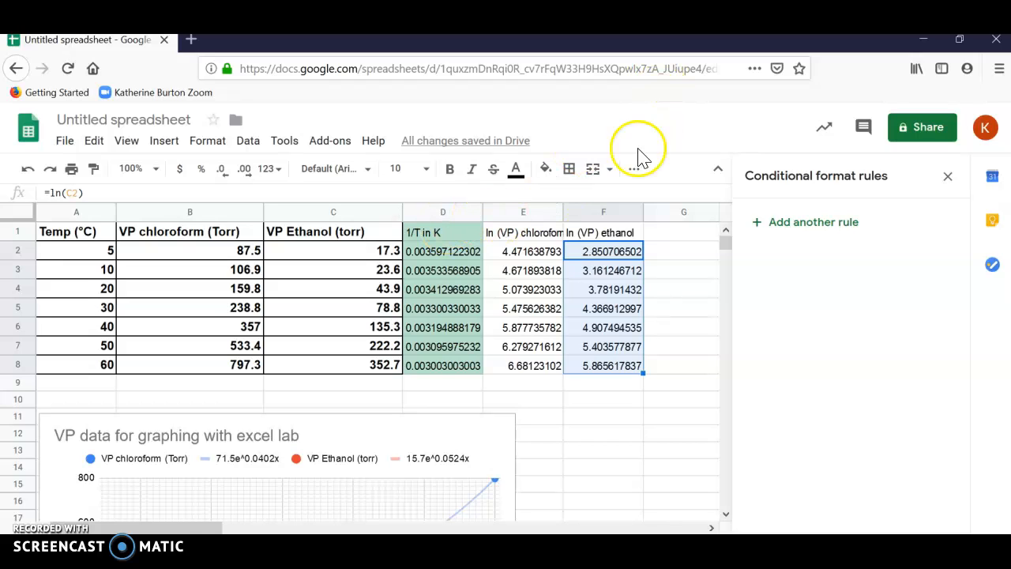
Insert a new chart from the 1/T and ln (VP) data in D1:F8, including the headers
left_click(685, 370)
left_click_drag(447, 232, 616, 367)
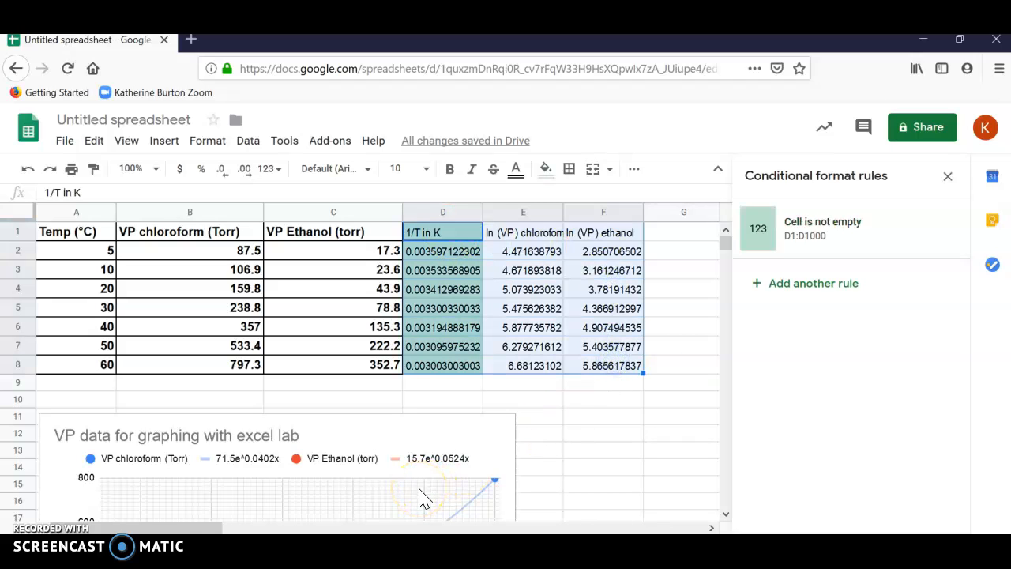
left_click(684, 272)
left_click_drag(446, 234, 602, 379)
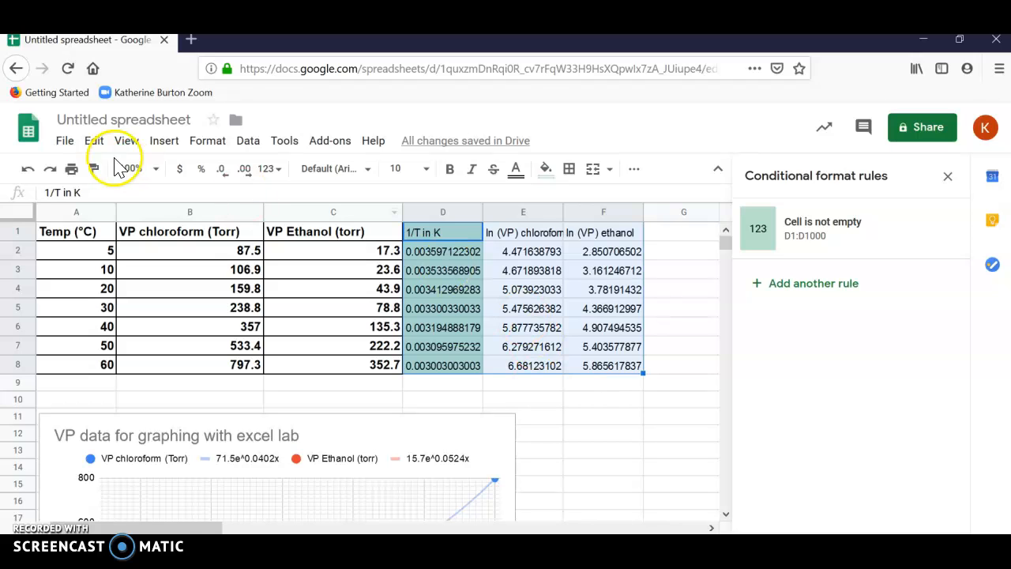
left_click(167, 141)
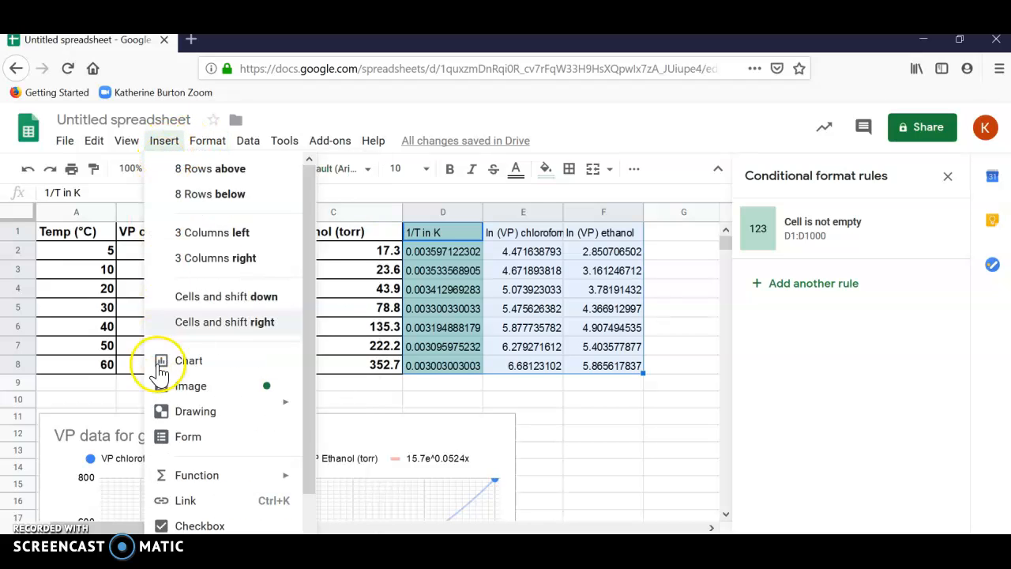
left_click(168, 362)
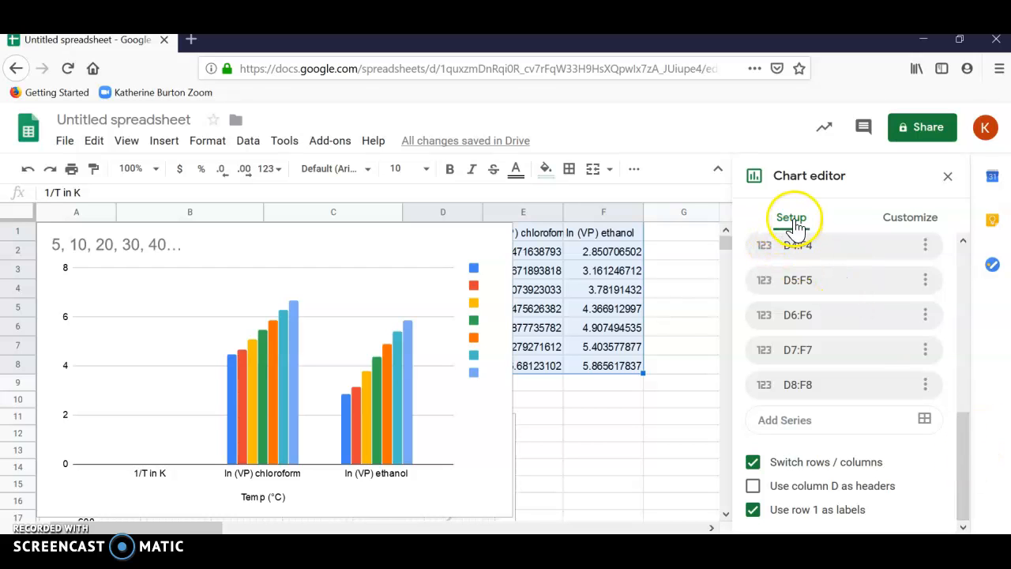
Try to turn the new chart into a scatter chart with the Switch rows / columns option turned off
left_click_drag(965, 453, 960, 237)
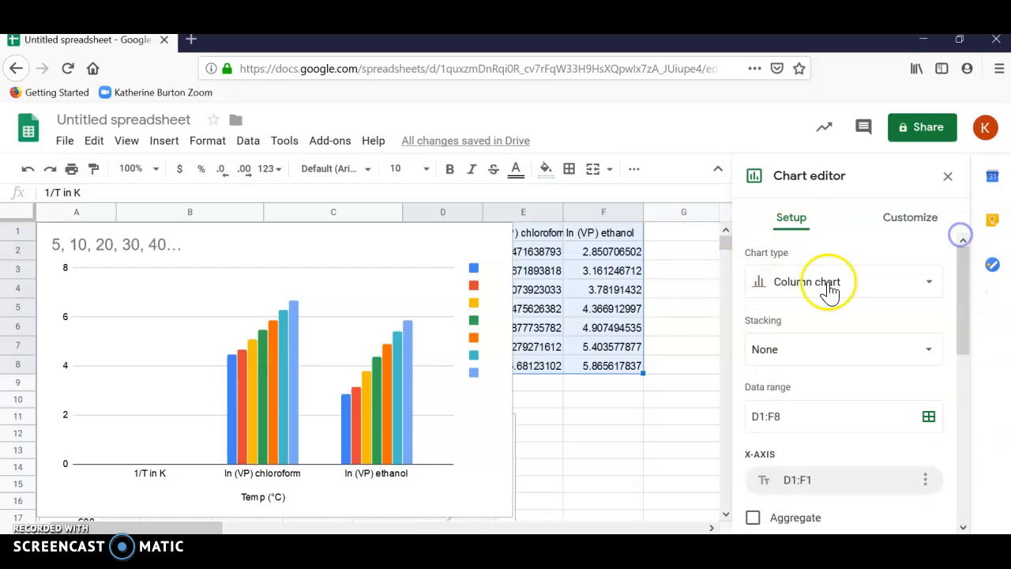
left_click(927, 281)
left_click_drag(967, 341, 955, 444)
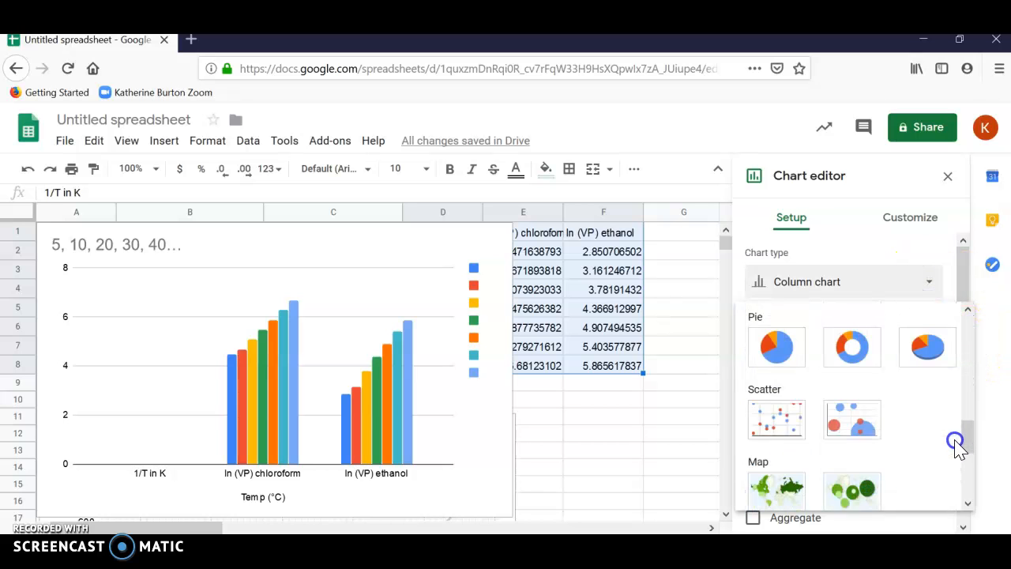
left_click(777, 416)
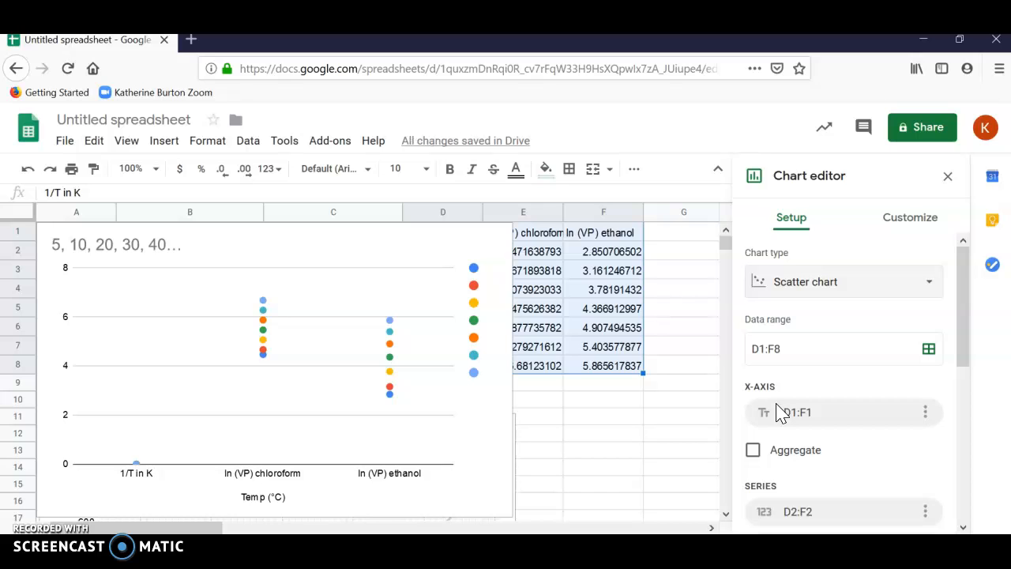
left_click_drag(970, 282, 958, 447)
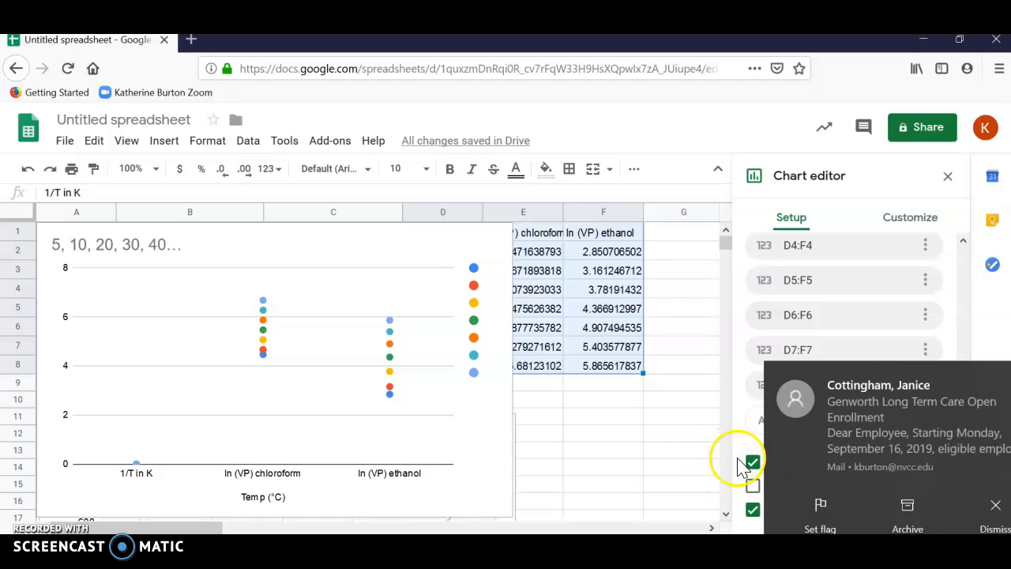
left_click(945, 504)
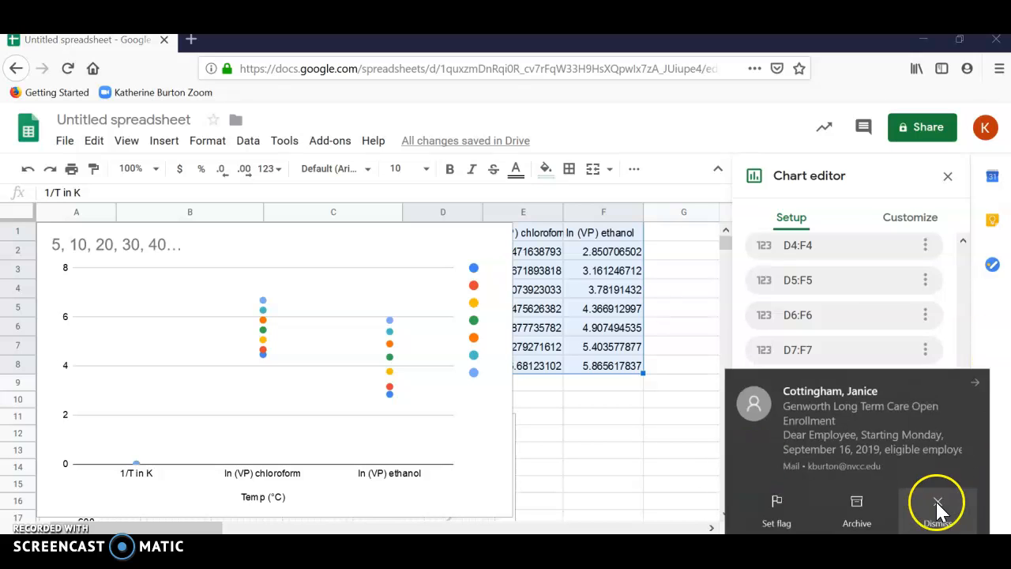
left_click(752, 464)
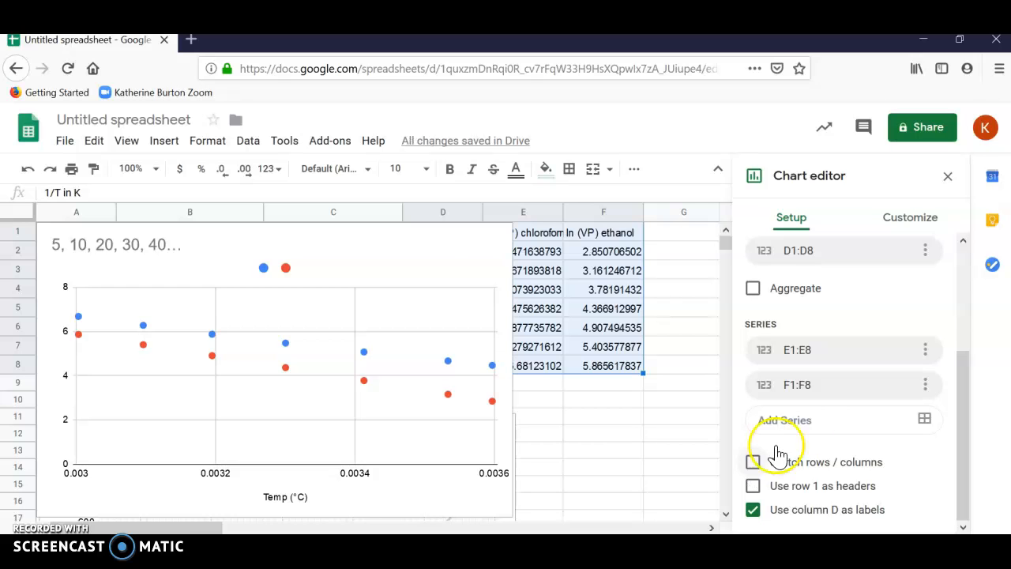
left_click(427, 254)
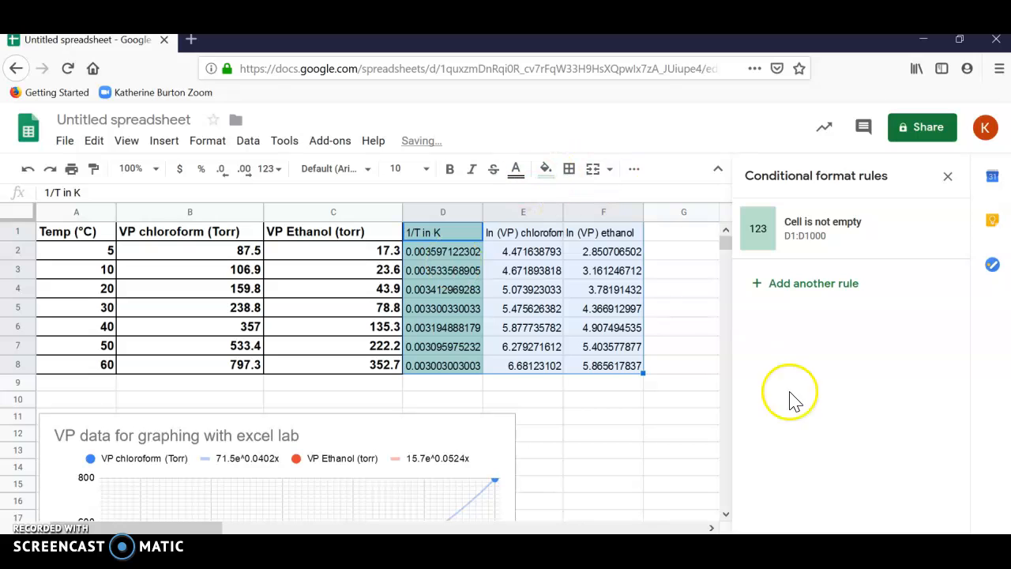
Insert a chart again from the 1/T and ln (VP) data in D1:F8, including the headers
left_click(671, 397)
left_click_drag(442, 241, 585, 364)
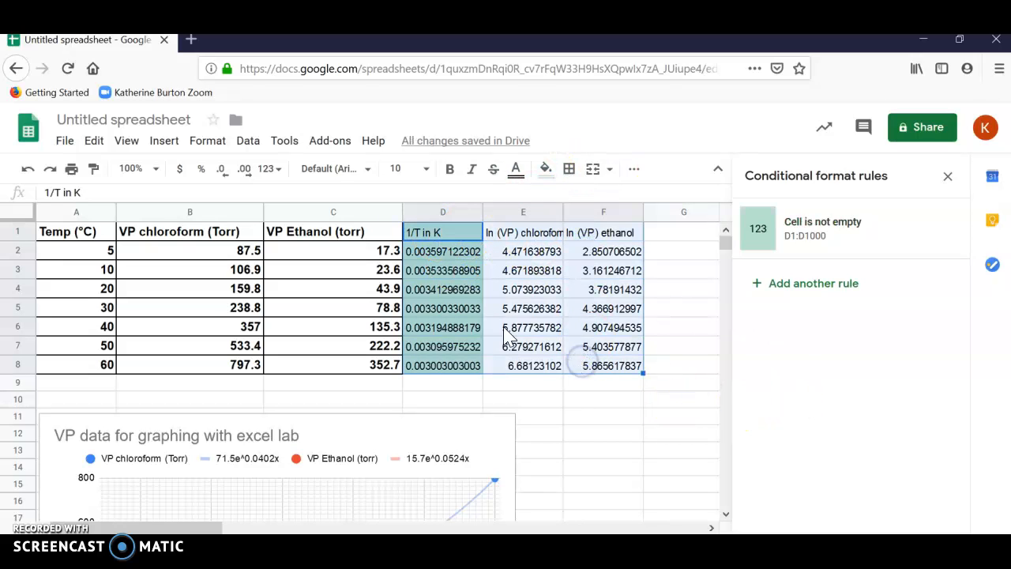
left_click(164, 140)
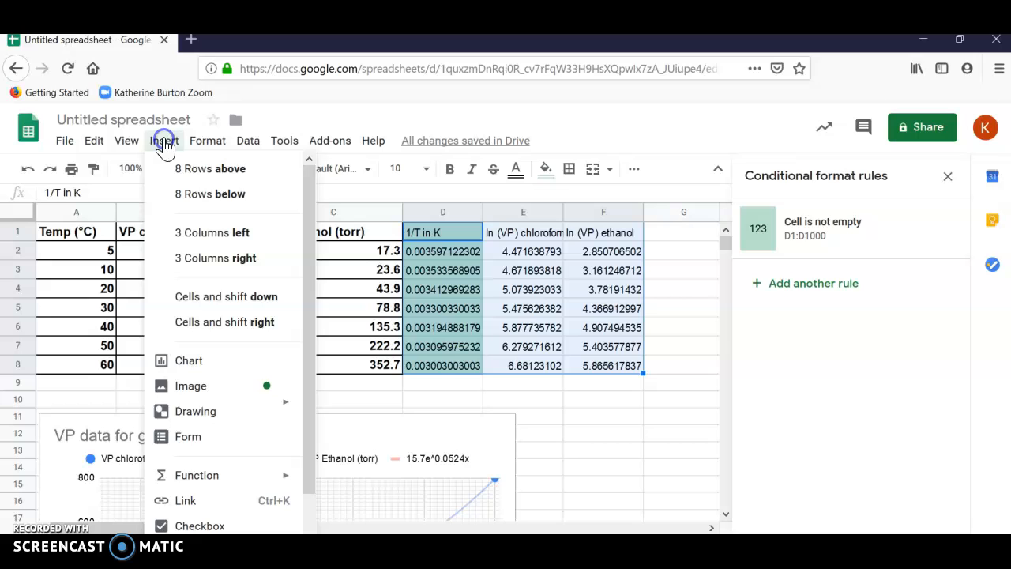
left_click(190, 361)
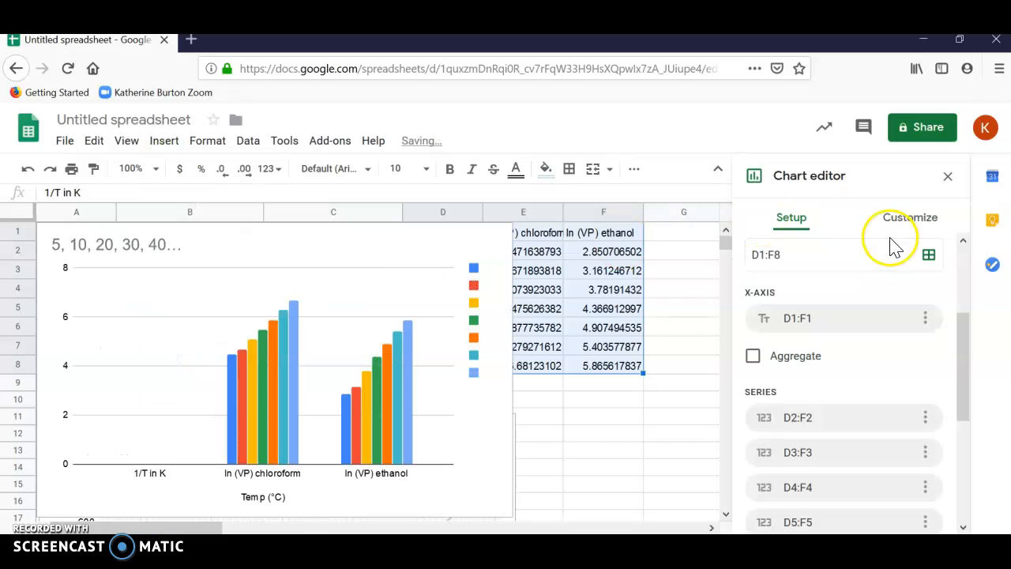
Change the chart type to Scatter chart and turn off the Switch rows / columns option
left_click_drag(963, 336, 959, 211)
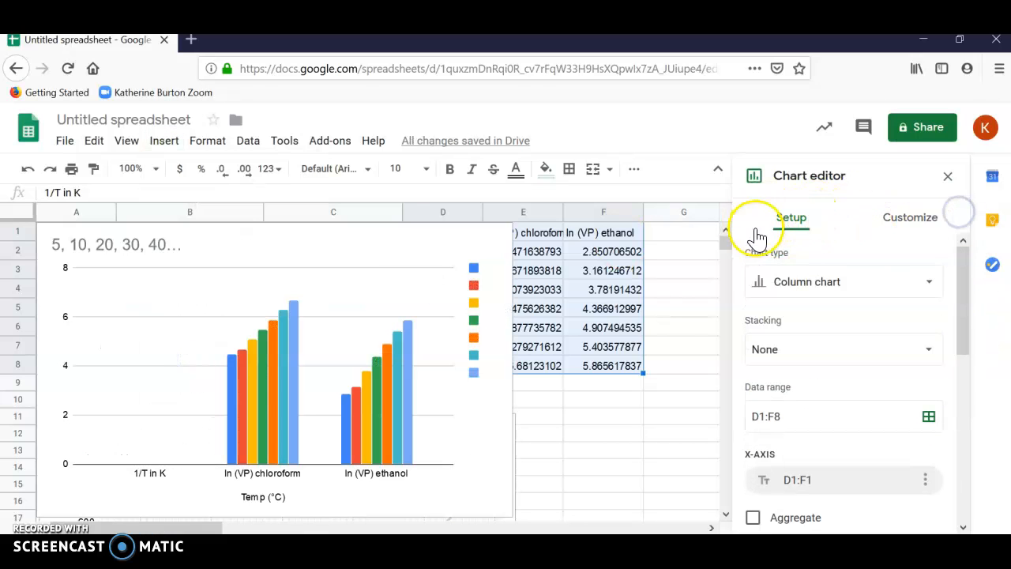
left_click(925, 286)
left_click(968, 357)
left_click_drag(969, 356, 965, 431)
left_click(776, 423)
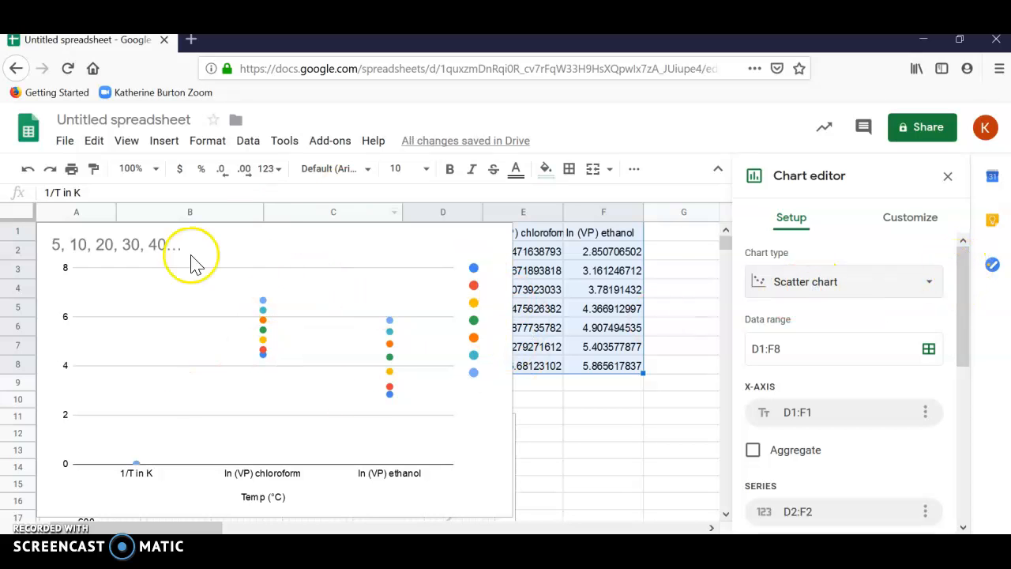
left_click_drag(960, 281, 950, 422)
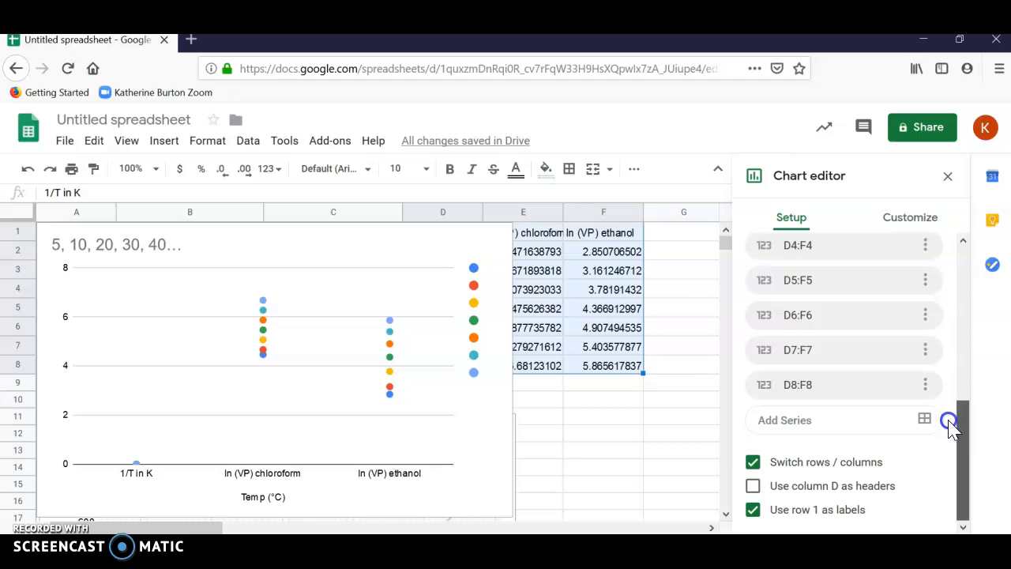
left_click(753, 464)
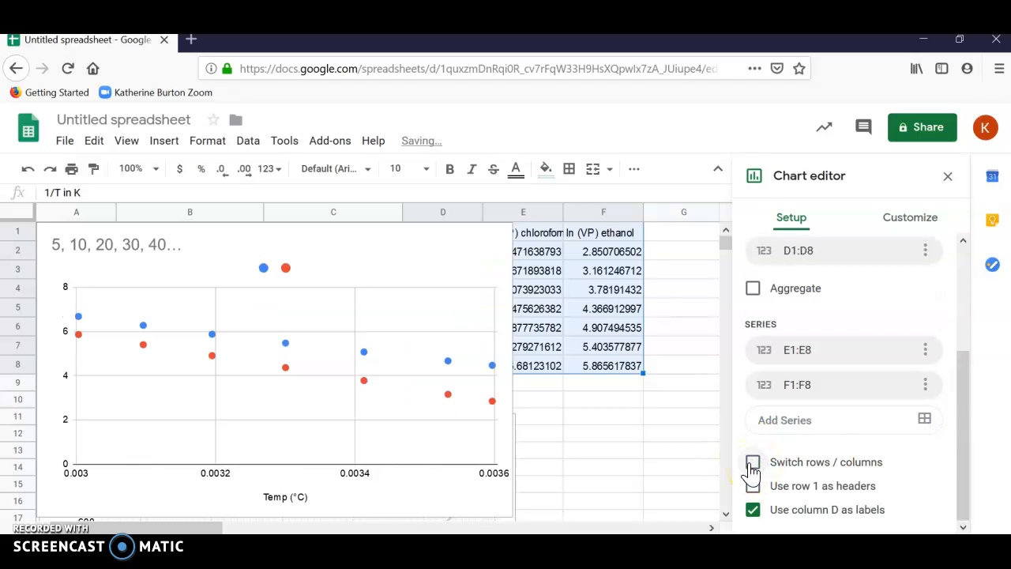
Set the chart title to "ln VP vs 1/T for Chloroform and ethanol"
left_click(905, 235)
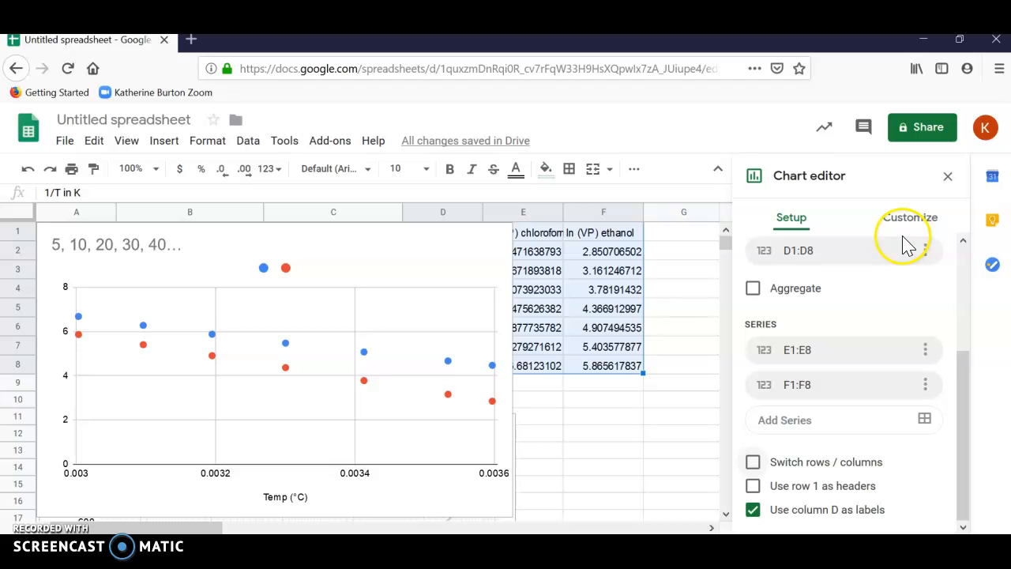
left_click(917, 222)
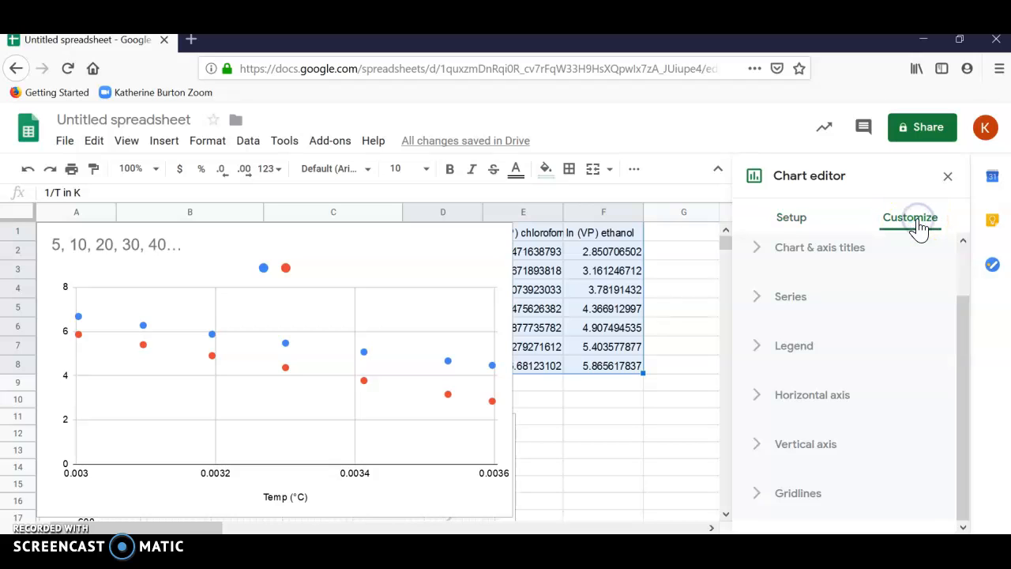
left_click(812, 260)
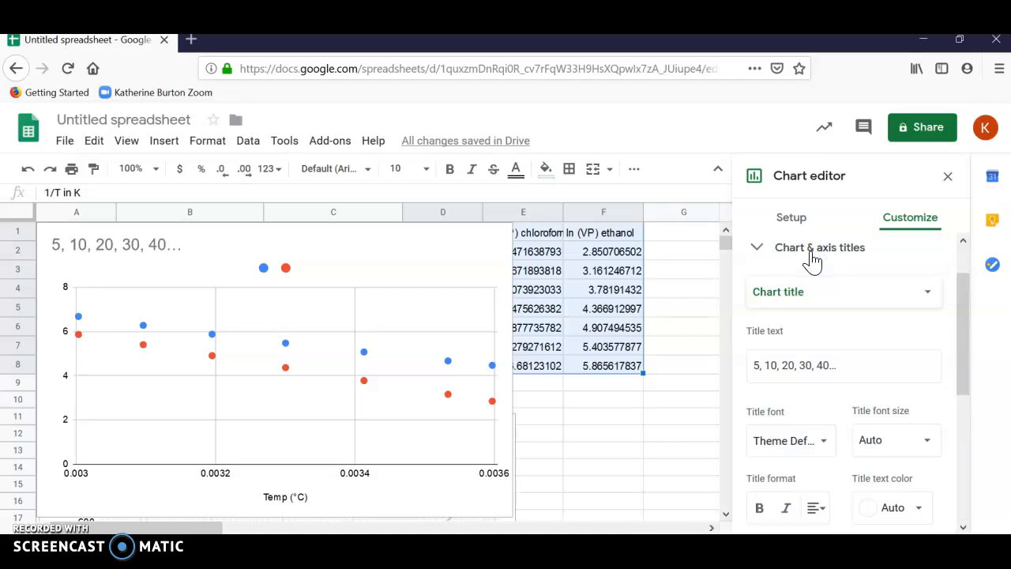
left_click(849, 364)
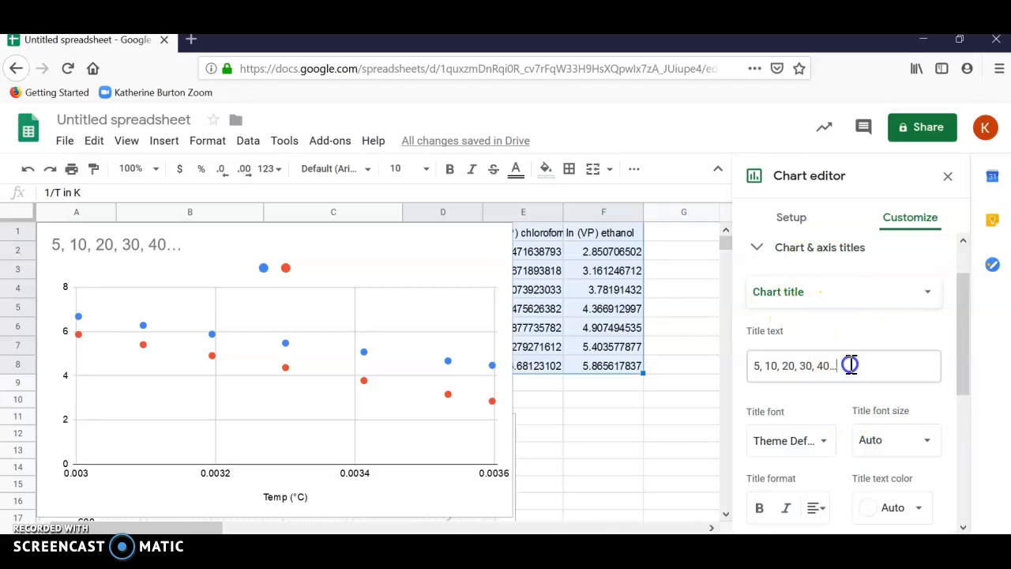
key("ctrl+a")
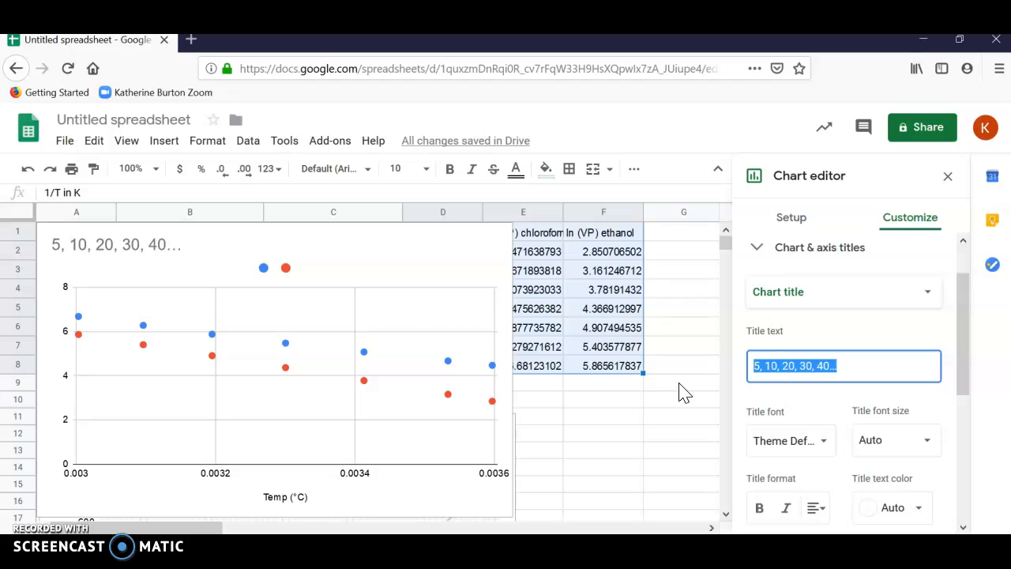
type("V")
key("BackSpace")
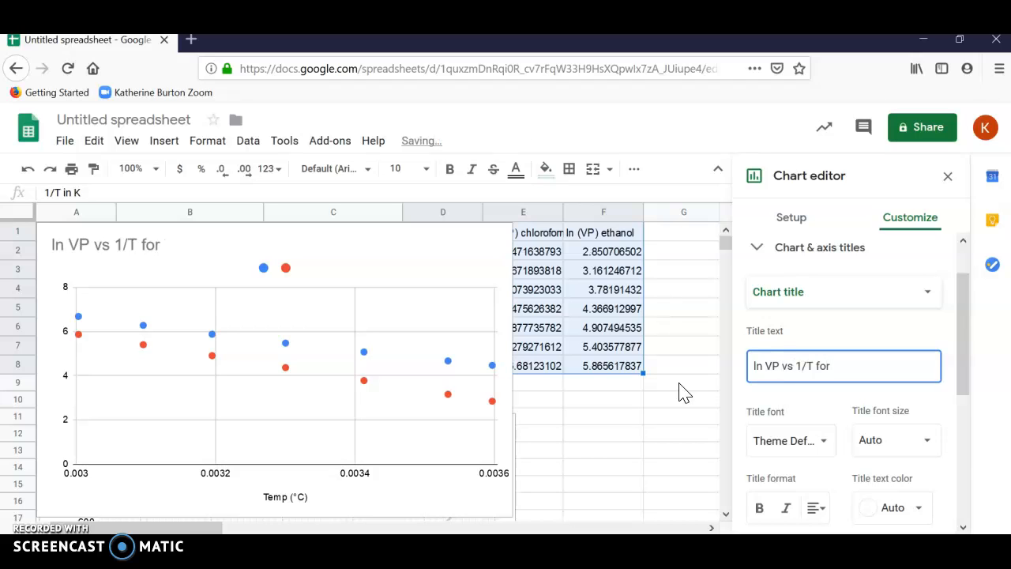
type("Chl")
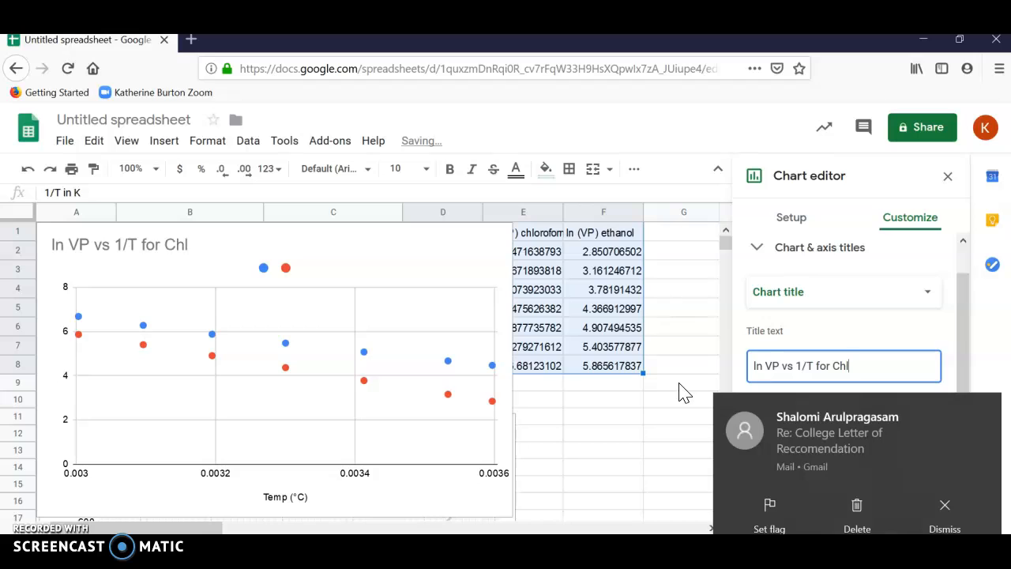
type("lorof")
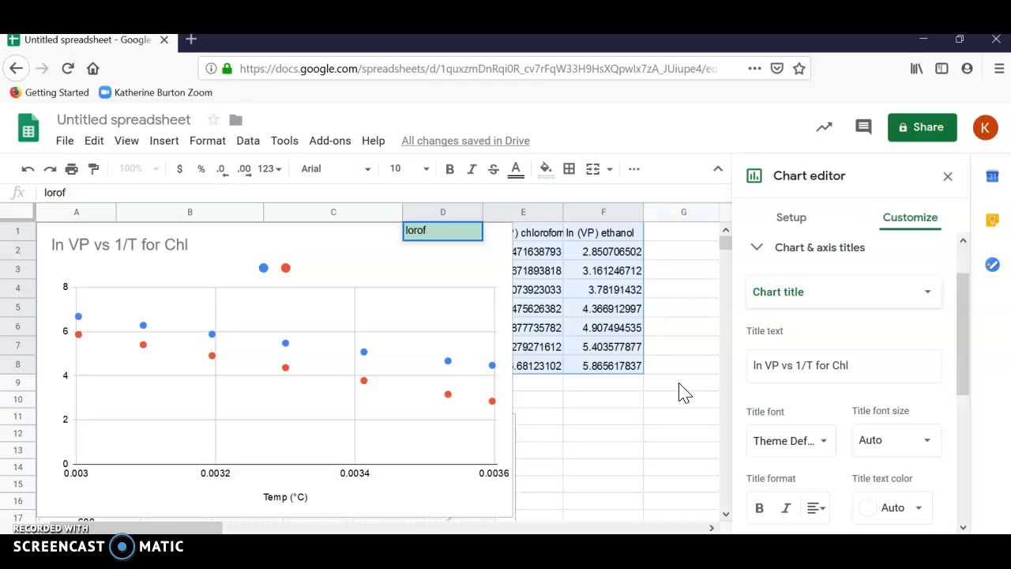
left_click(863, 364)
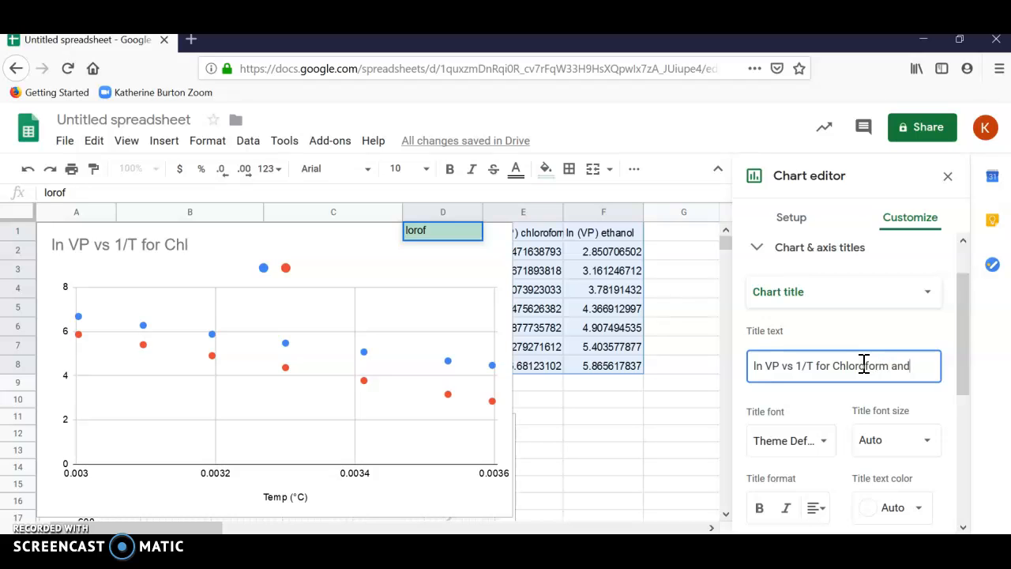
type("oroform and ethanol")
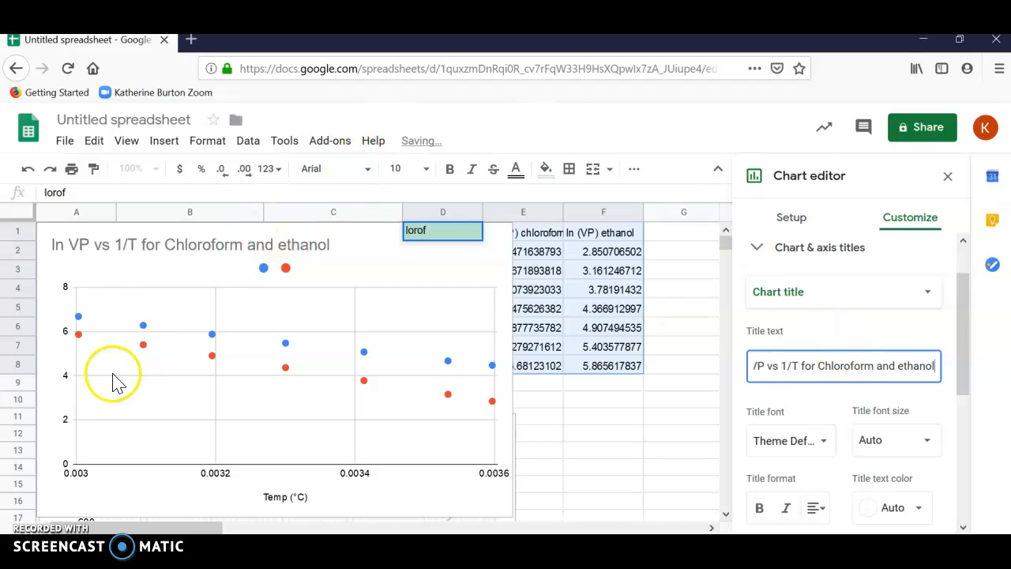
Clear the stray text "lorof" from cell D1 and leave the cell
left_click(439, 232)
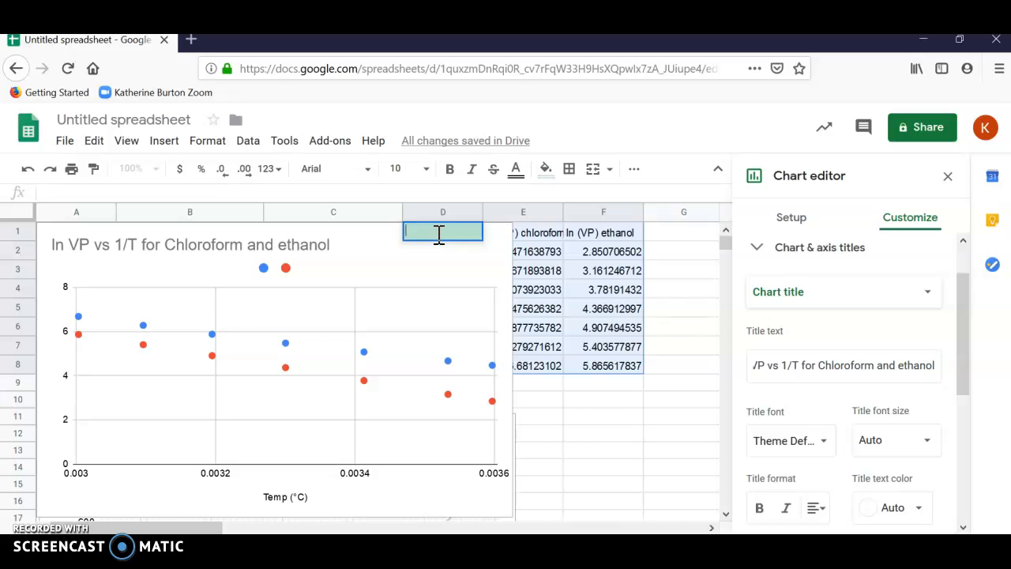
left_click(681, 299)
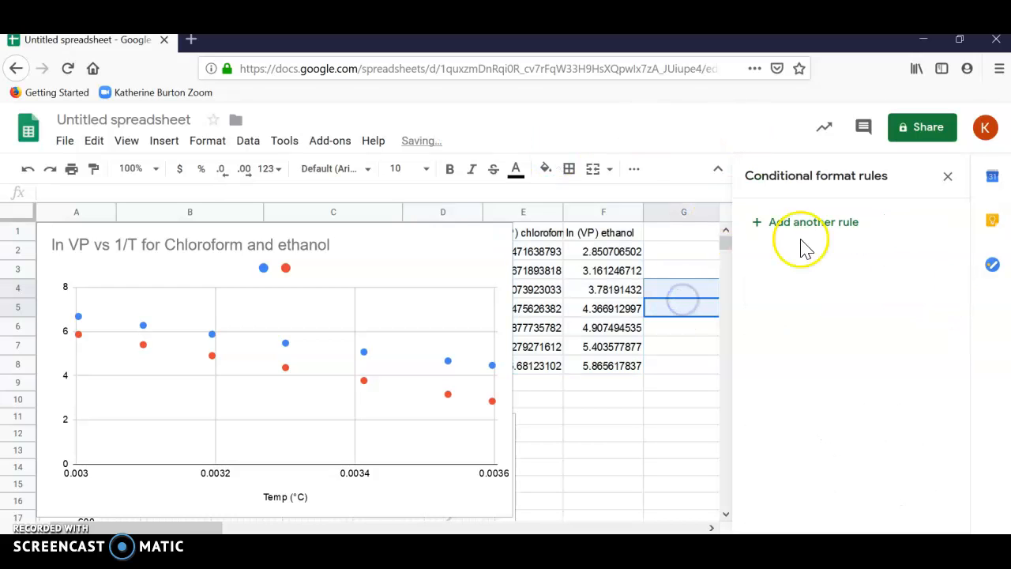
Reopen the ln VP scatter chart for editing and set its horizontal axis title to "1/T in k"
left_click(391, 253)
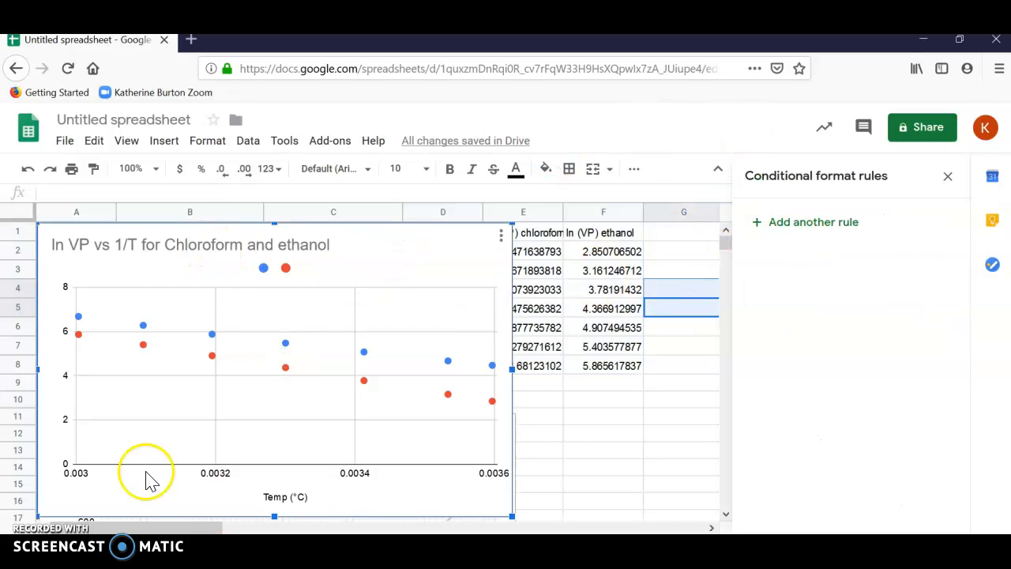
left_click(501, 235)
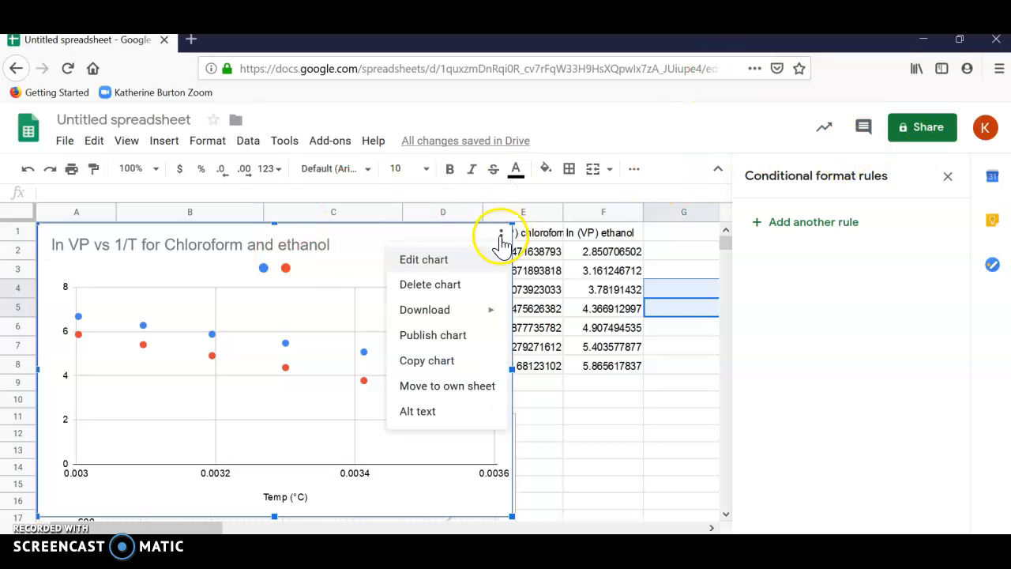
left_click(423, 271)
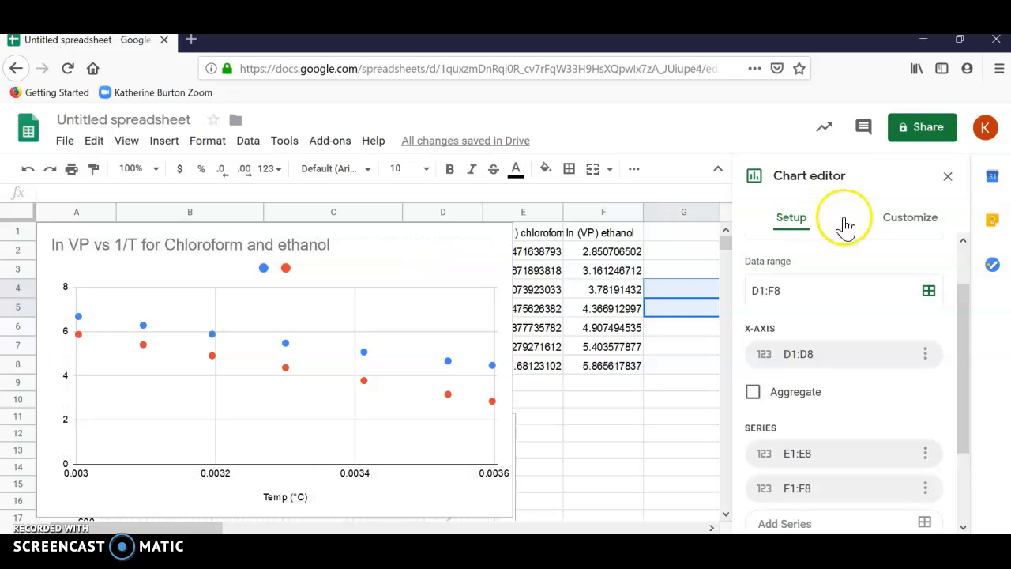
left_click(910, 220)
left_click(826, 255)
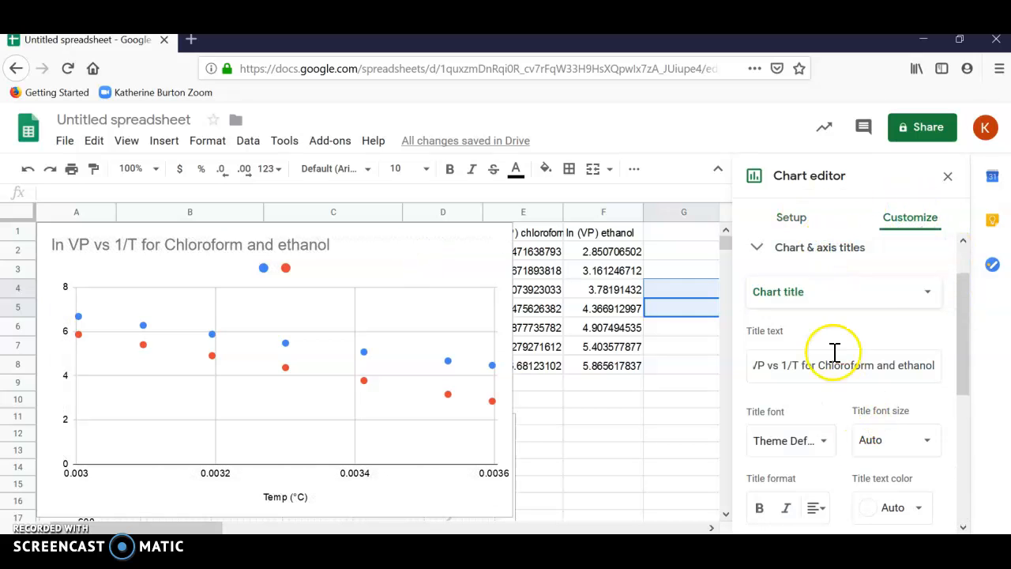
left_click(897, 293)
left_click(846, 344)
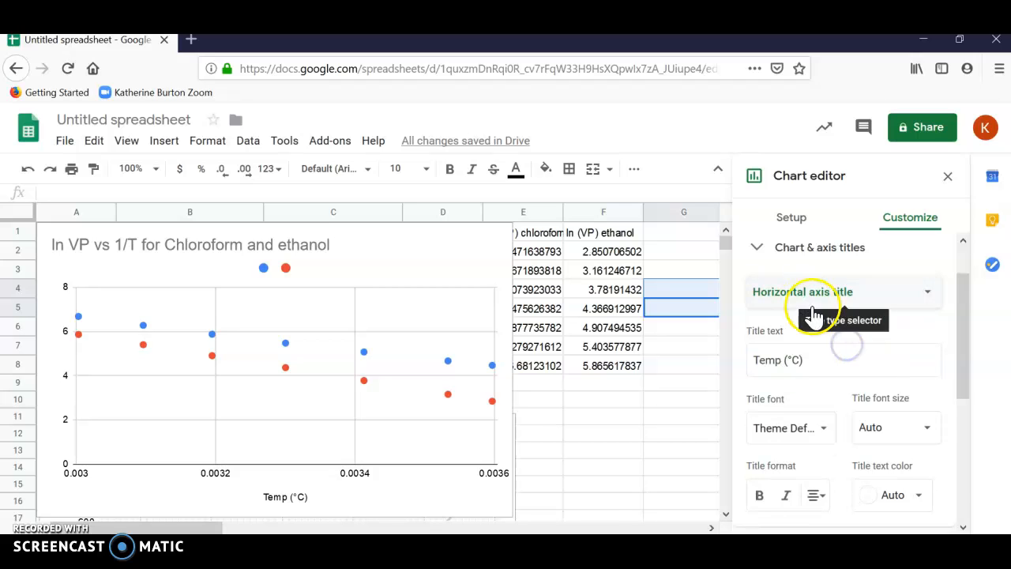
left_click(825, 361)
type("1/T in k")
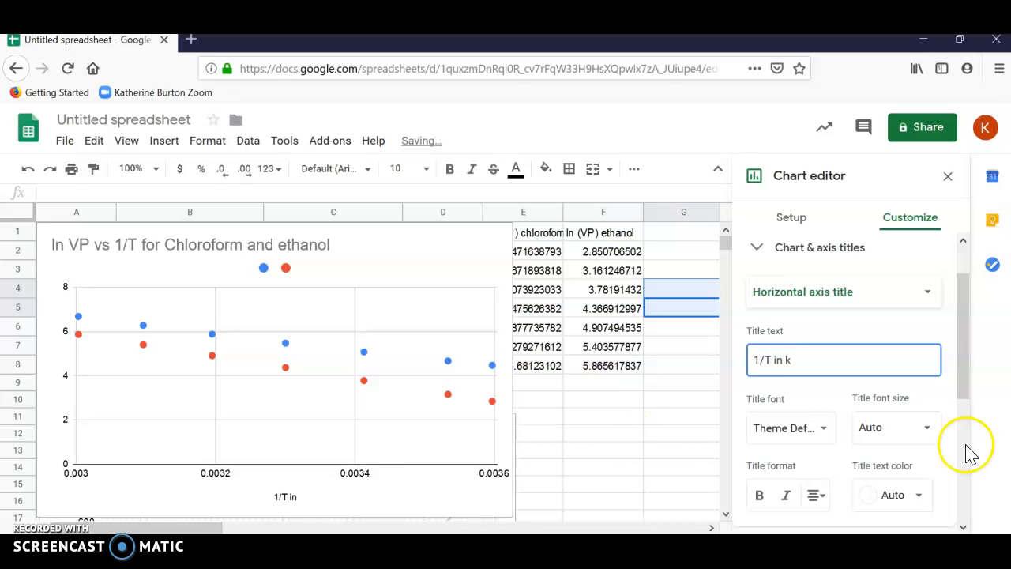
Set the chart's vertical axis title to "ln VP" and collapse the chart and axis title settings
left_click(884, 289)
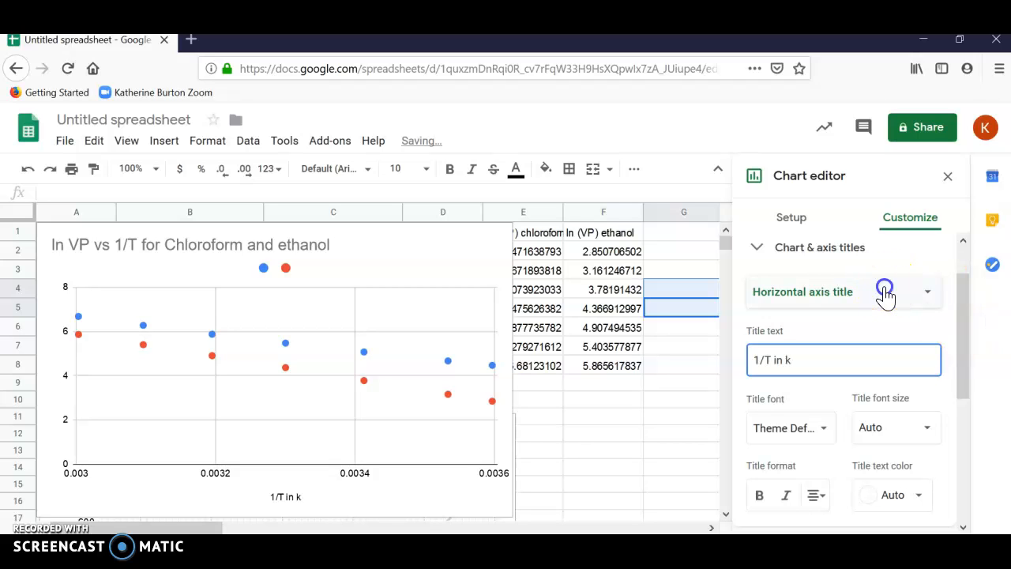
left_click(846, 312)
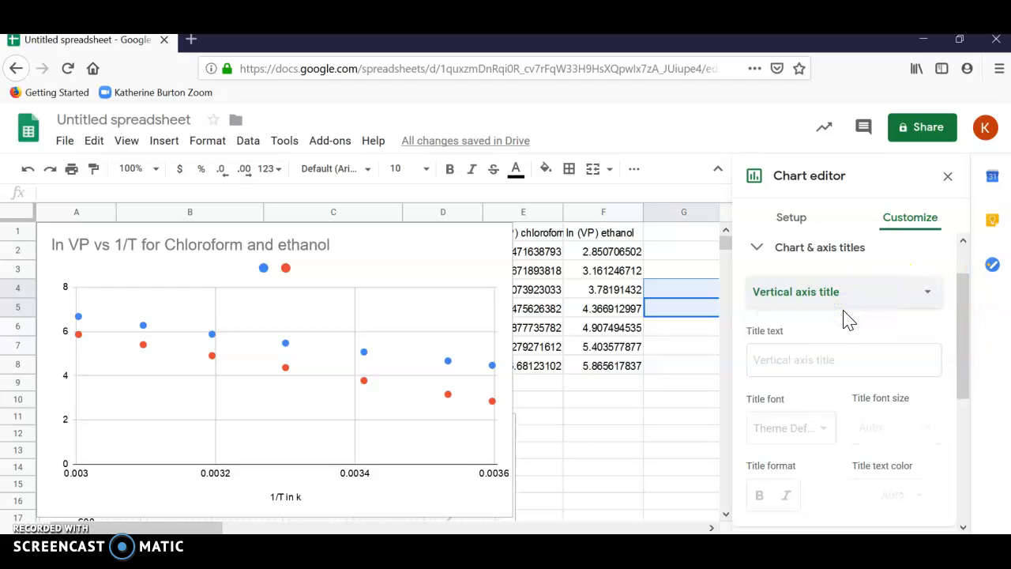
left_click(847, 318)
left_click(846, 318)
left_click(816, 360)
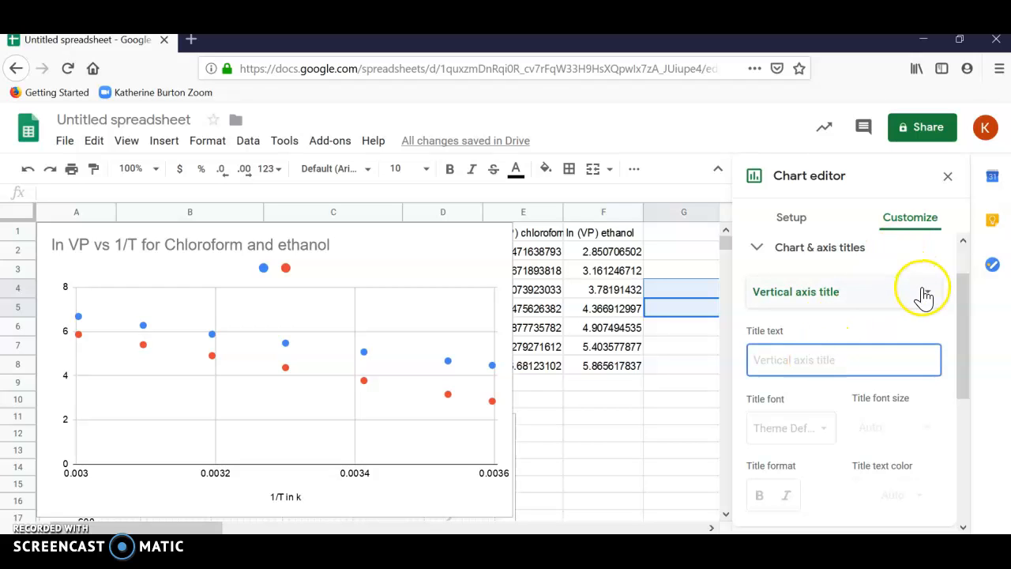
type("ln VP")
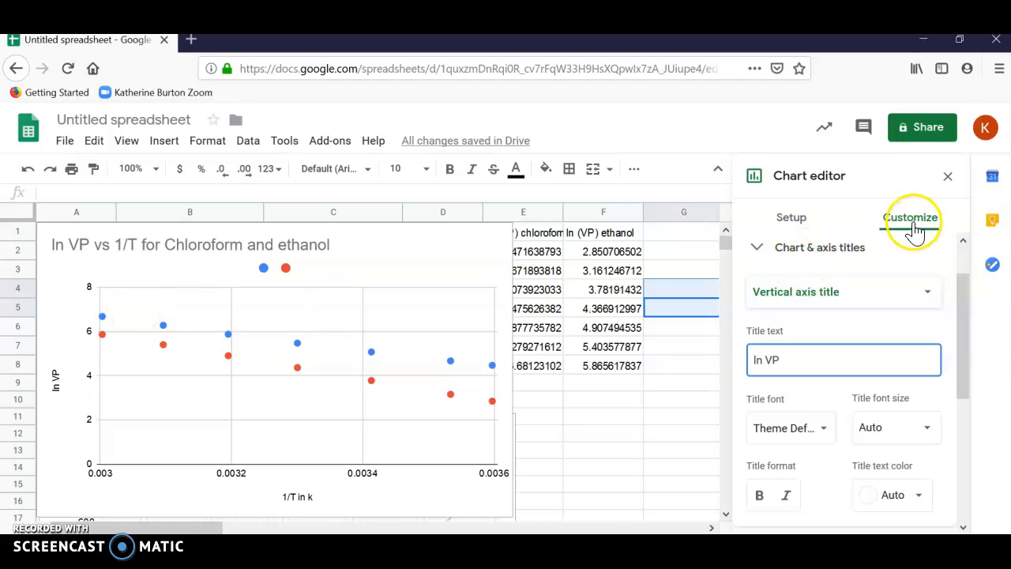
left_click(755, 248)
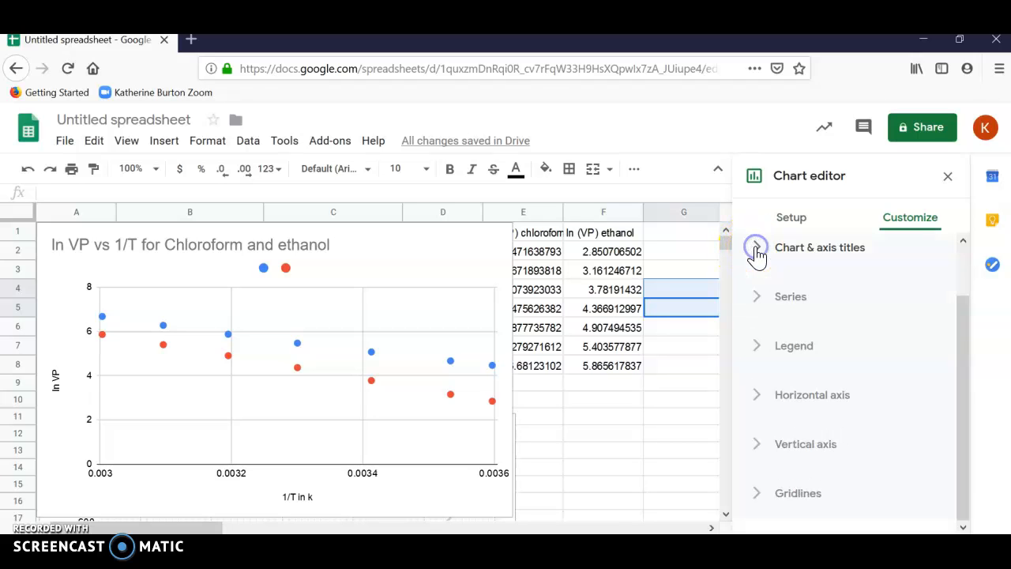
Add a linear trendline to Data series 1 of the ln VP chart and label it with its equation
left_click(788, 298)
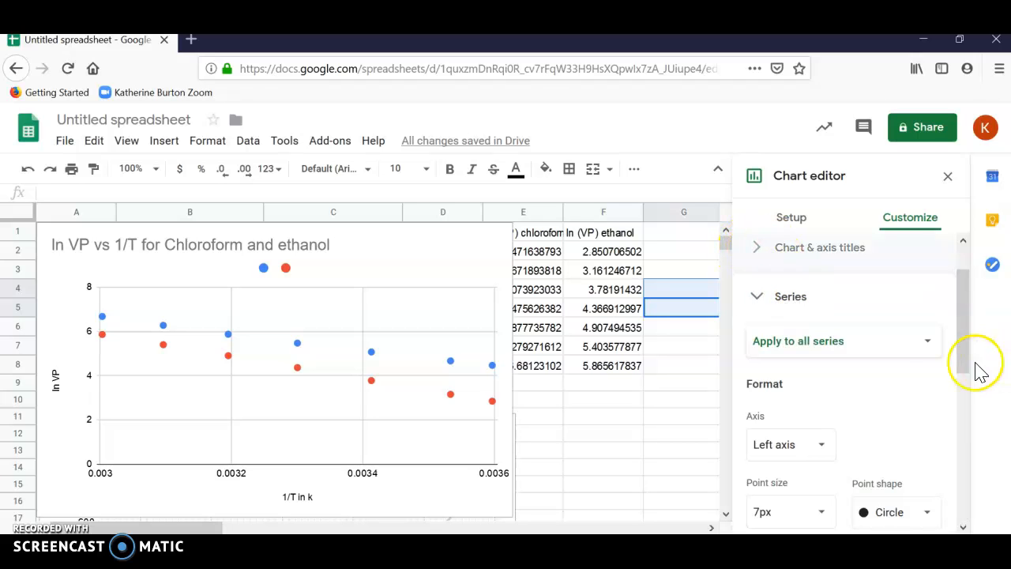
left_click(927, 341)
left_click(823, 365)
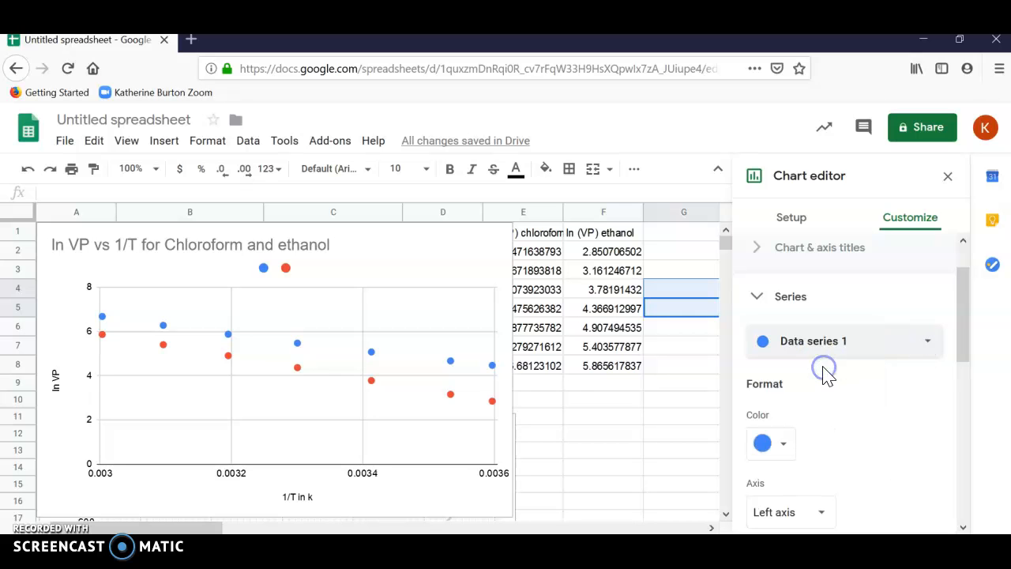
left_click_drag(962, 304, 946, 422)
left_click(756, 382)
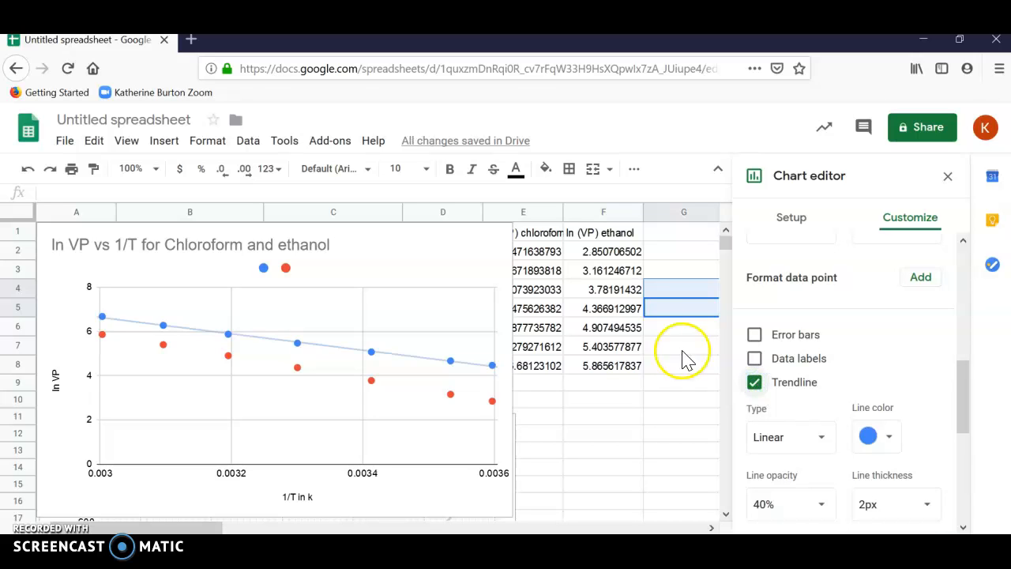
left_click_drag(965, 388, 962, 446)
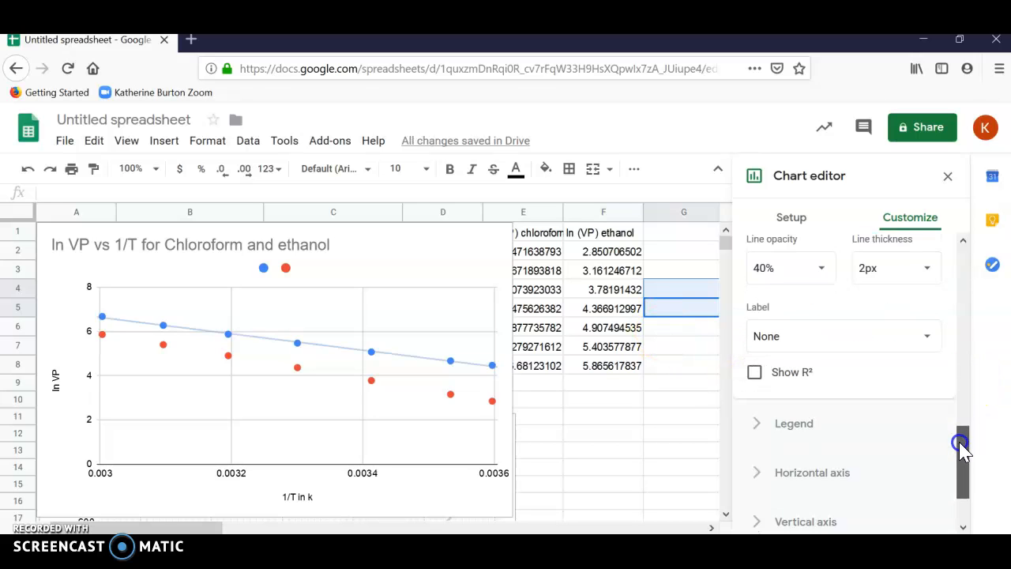
left_click(910, 337)
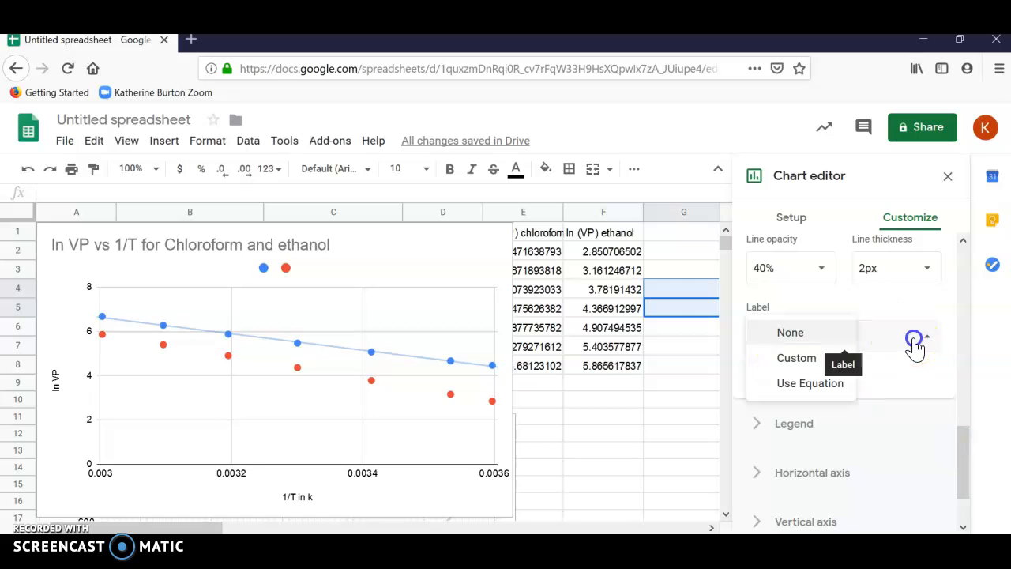
left_click(807, 387)
Add a linear trendline to Data series 2 and set its label to Use Equation
left_click_drag(965, 463, 956, 310)
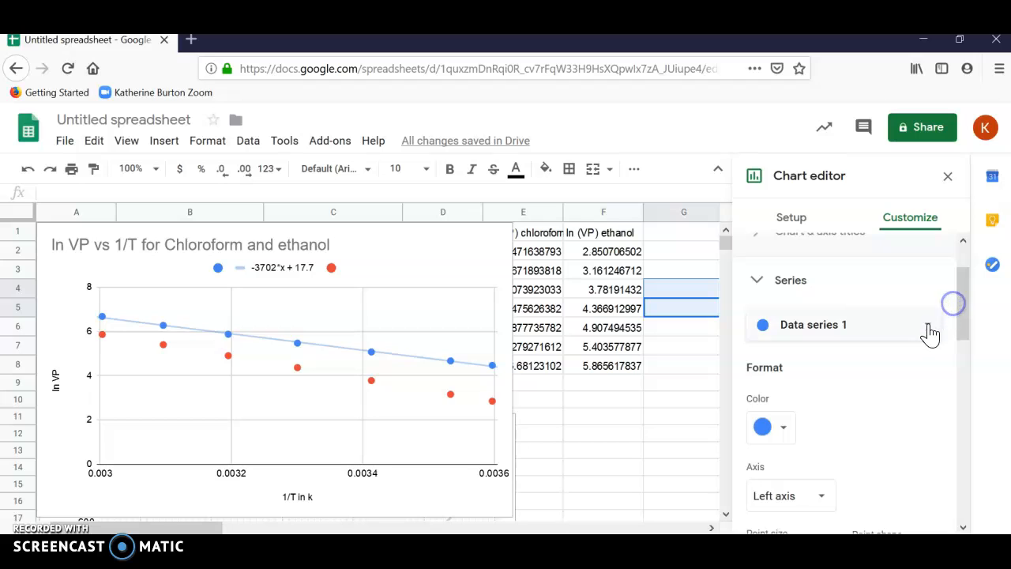
left_click(929, 332)
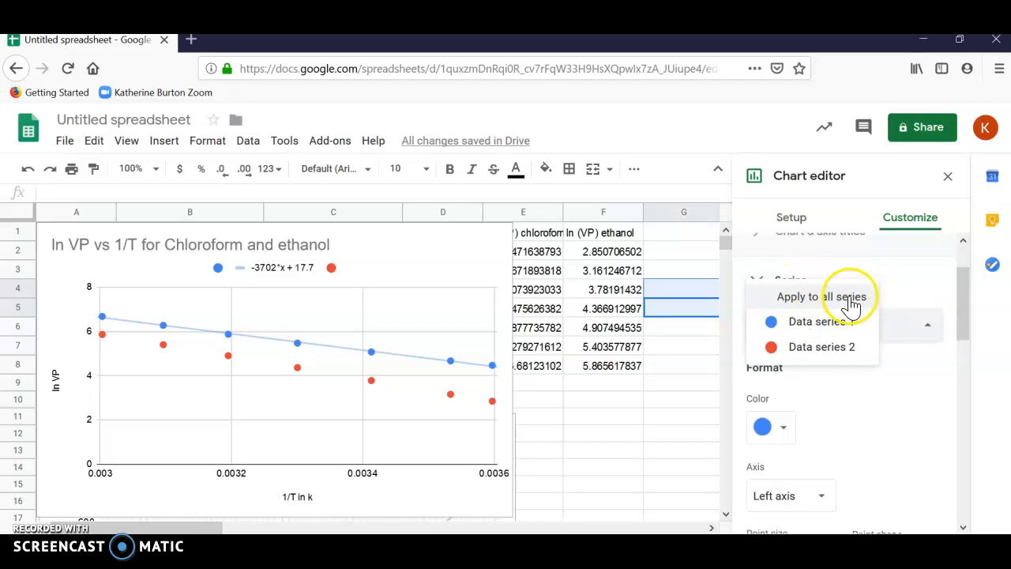
left_click(825, 349)
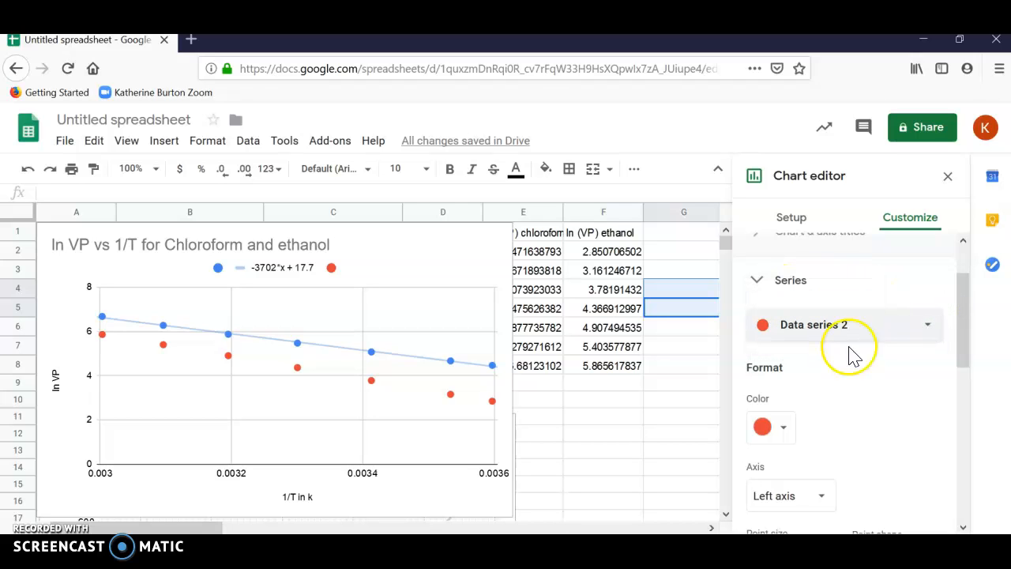
left_click_drag(964, 306, 950, 421)
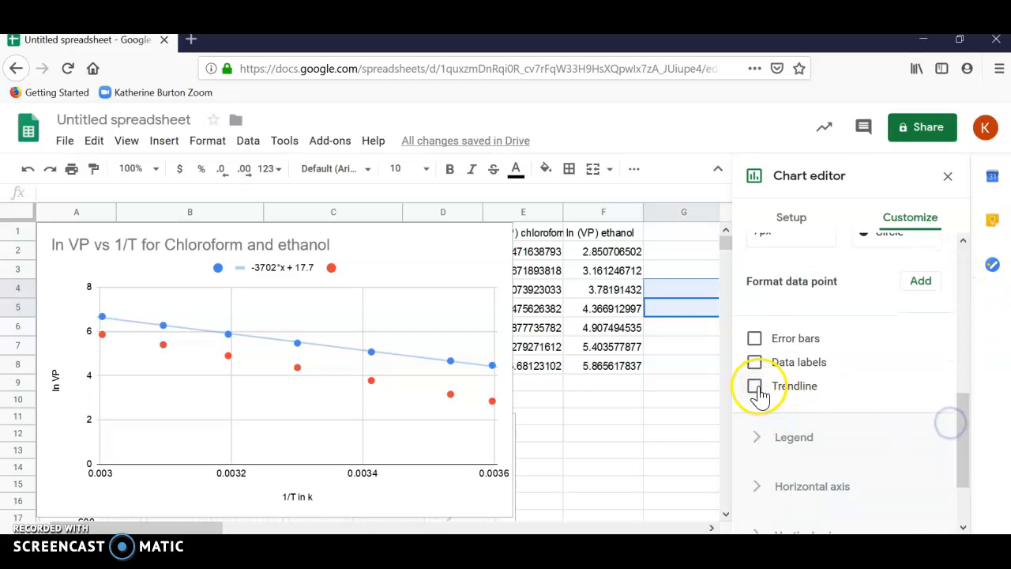
left_click(754, 387)
left_click_drag(958, 384, 965, 429)
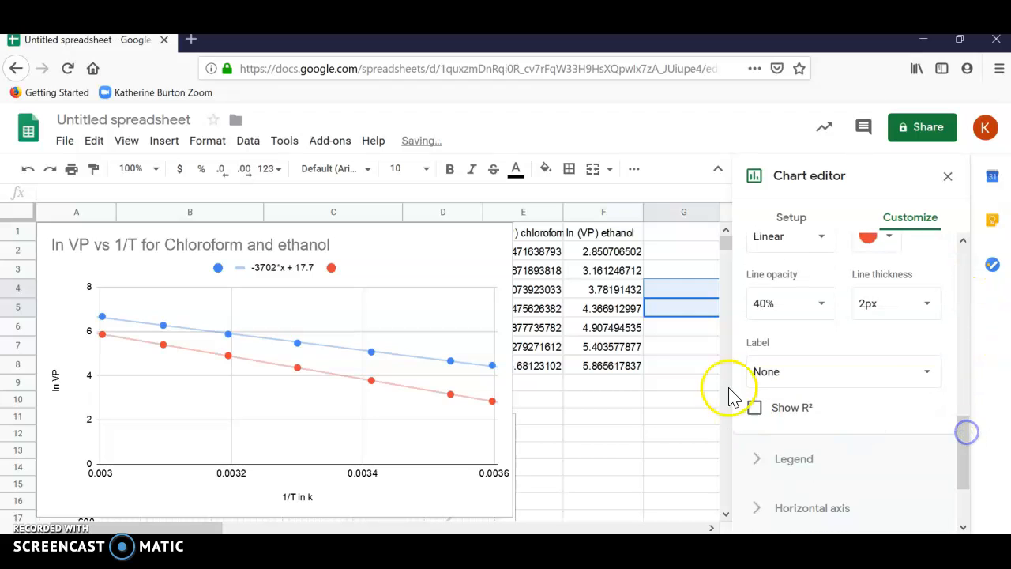
left_click(876, 372)
left_click(790, 419)
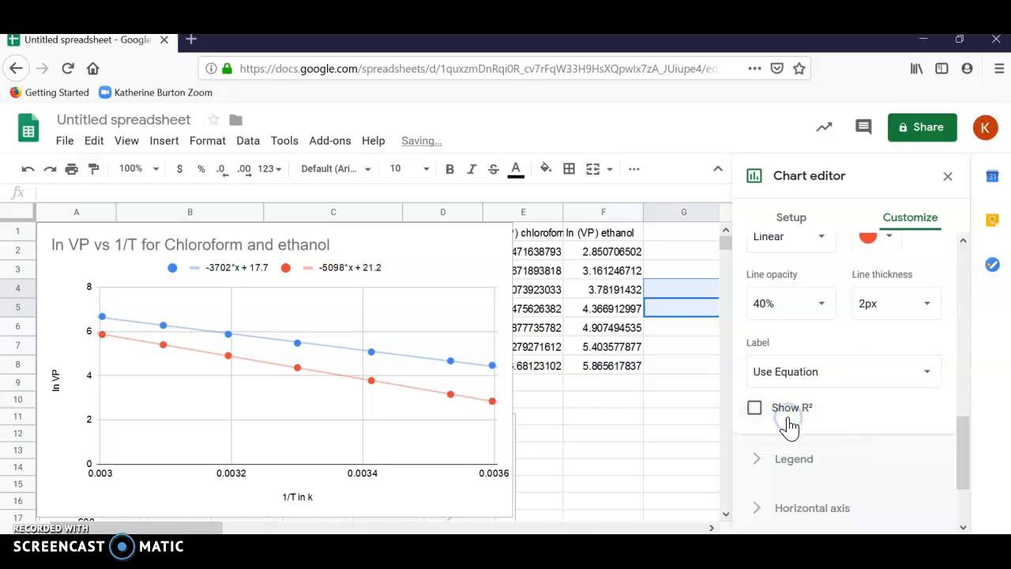